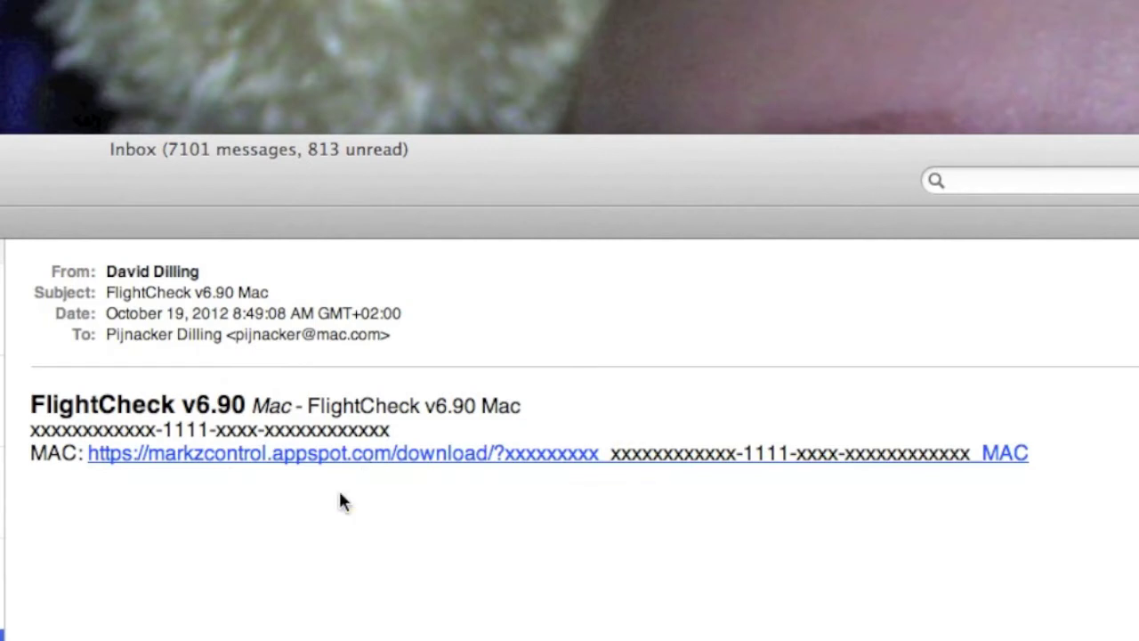
# Step: Accept the licence agreement, download FlightCheck_690_bld50_mc33.zip and expand it with Archive Utility
pyautogui.moveTo(369, 469)
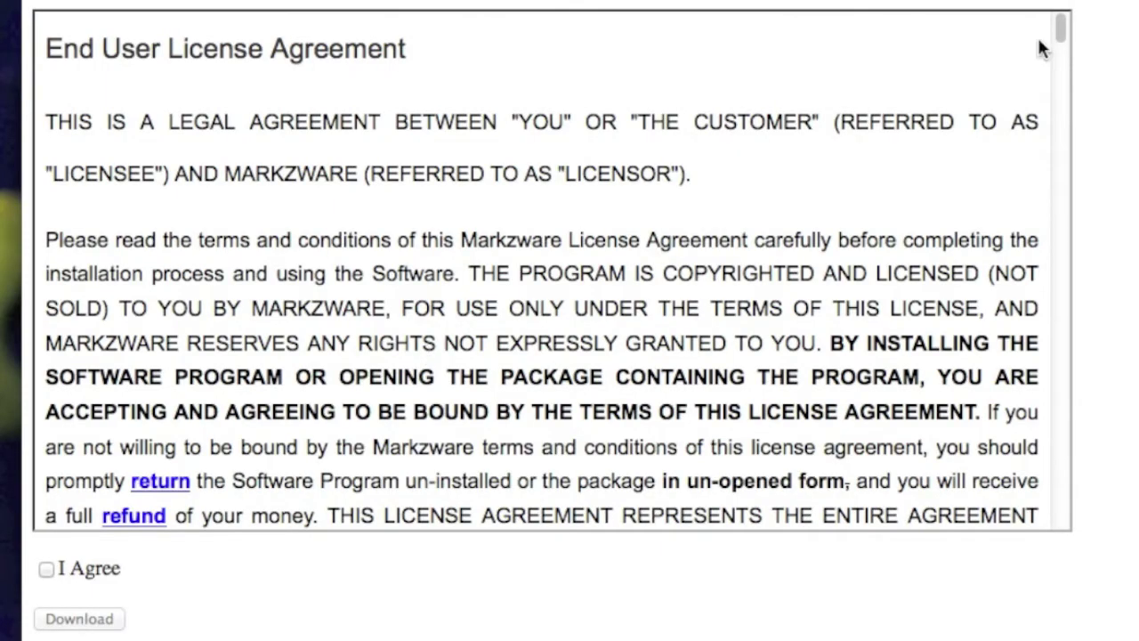
pyautogui.moveTo(1061, 32)
pyautogui.mouseDown()
pyautogui.moveTo(1058, 68)
pyautogui.moveTo(1059, 37)
pyautogui.mouseUp()
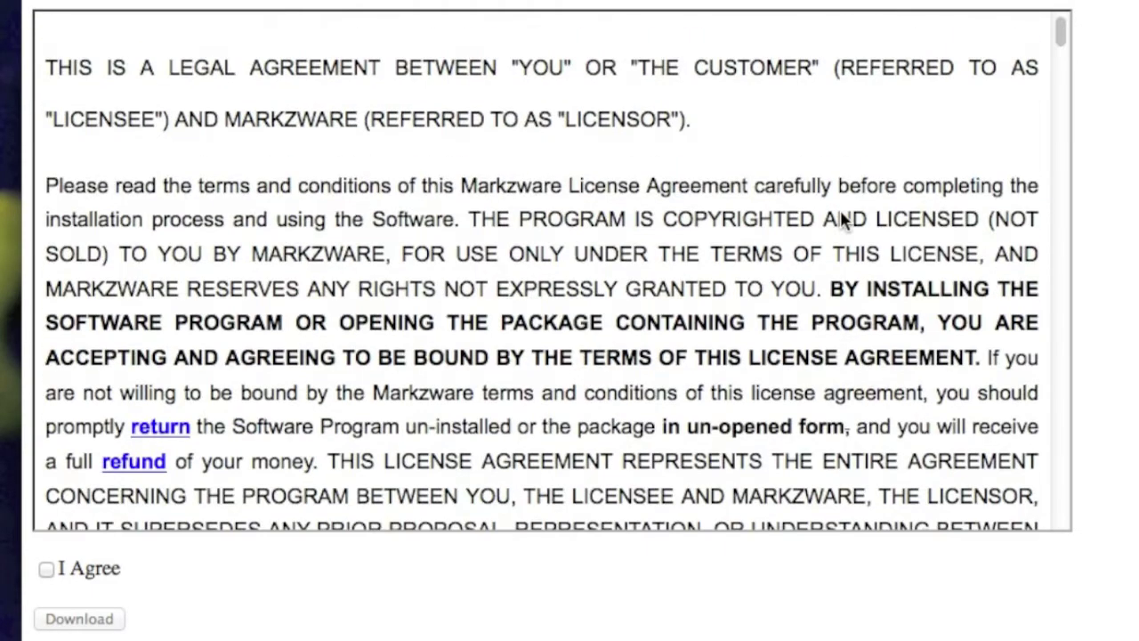
pyautogui.click(46, 569)
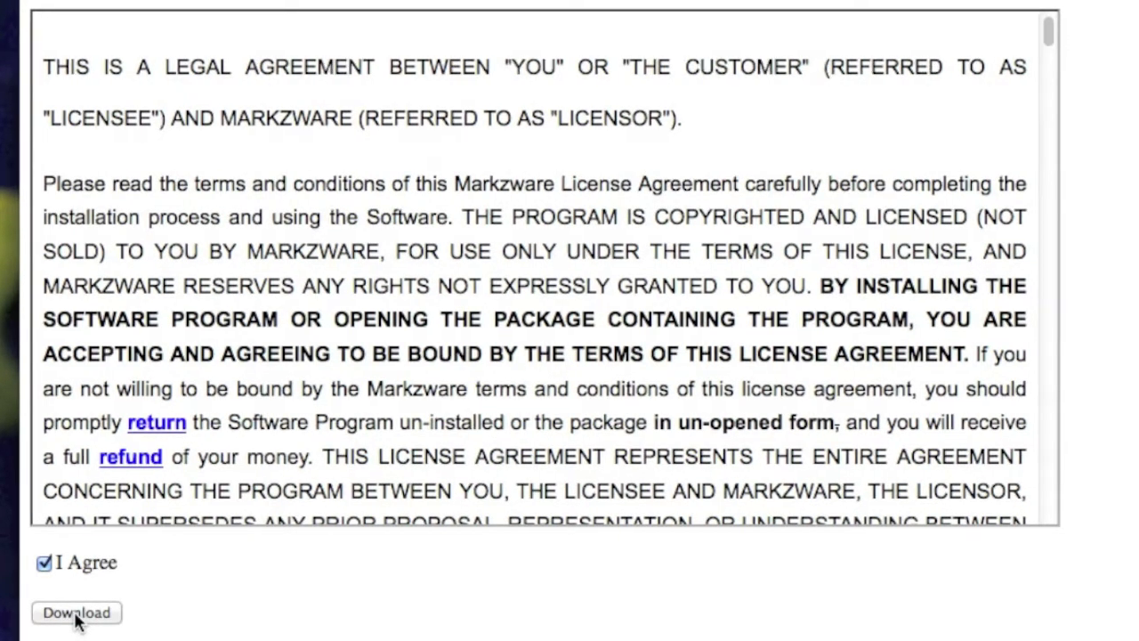
pyautogui.click(76, 613)
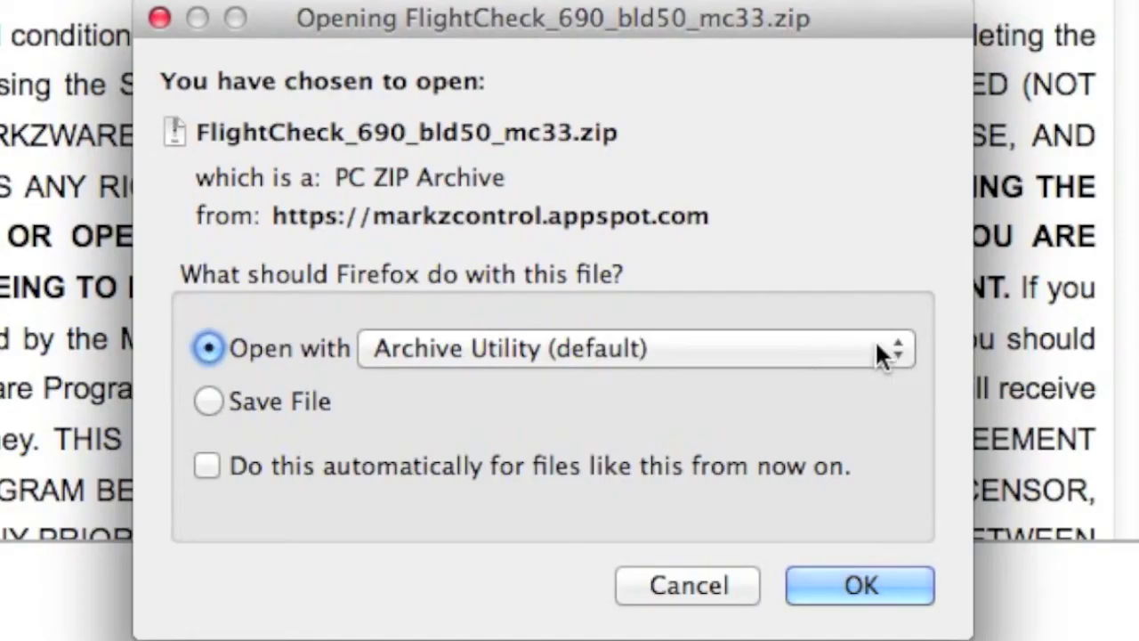
pyautogui.click(876, 349)
pyautogui.click(508, 394)
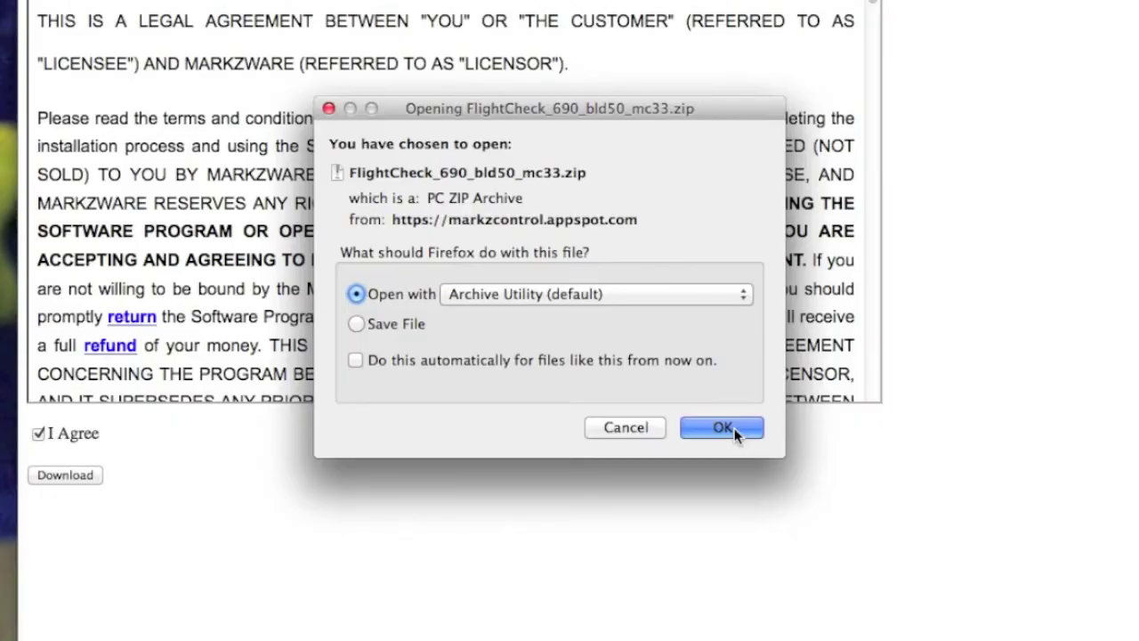
pyautogui.moveTo(986, 276); pyautogui.dragTo(808, 458)
# Step: Move the downloaded FlightCheck folder from Downloads into Applications
pyautogui.press('Return')
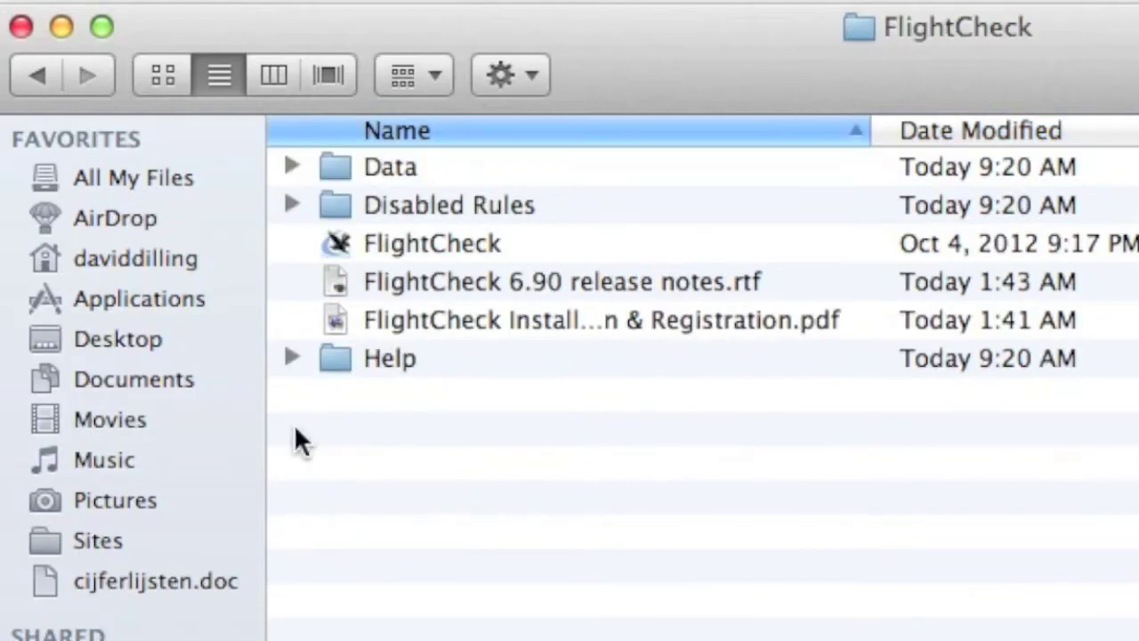
pyautogui.click(37, 75)
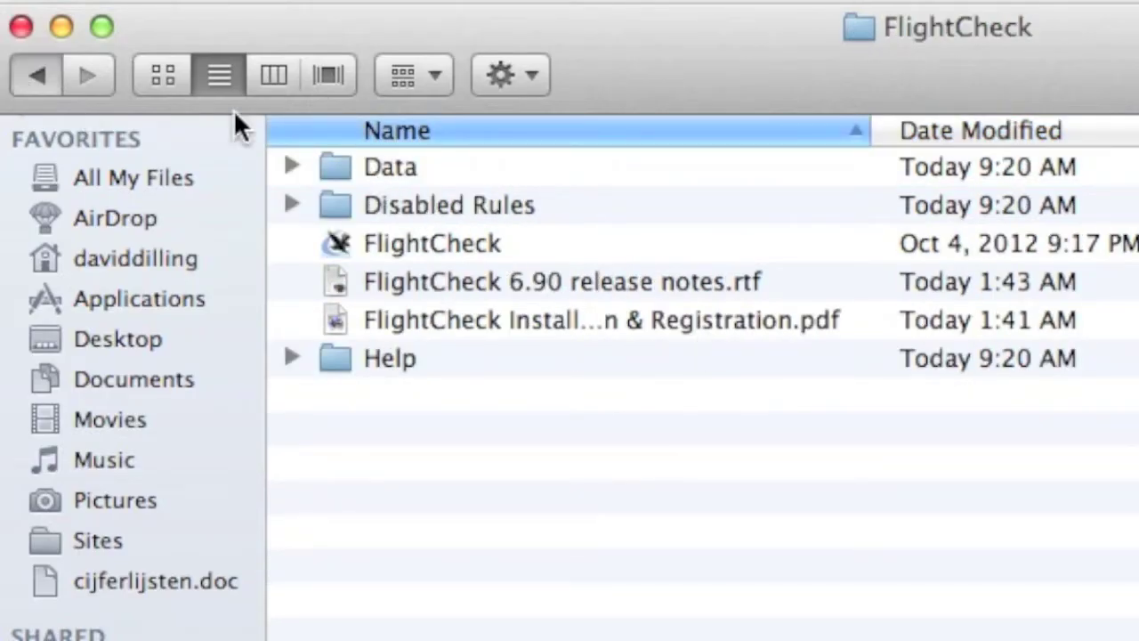
pyautogui.moveTo(339, 172); pyautogui.dragTo(178, 298)
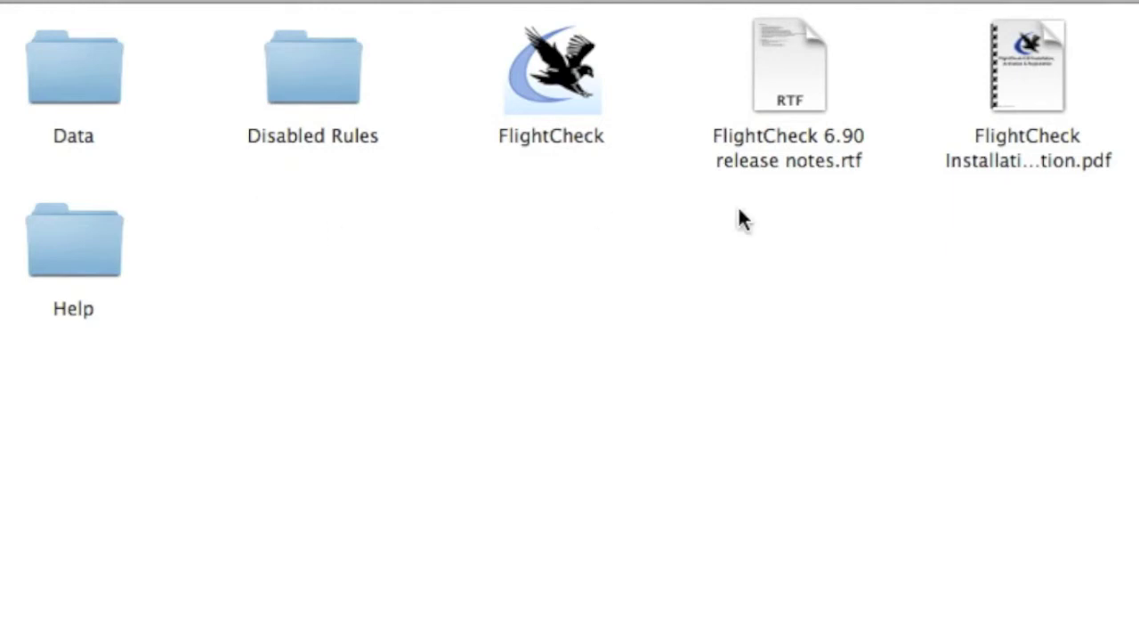
# Step: Open the FlightCheck Installation, Activation & Registration PDF from the FlightCheck folder
pyautogui.click(789, 80)
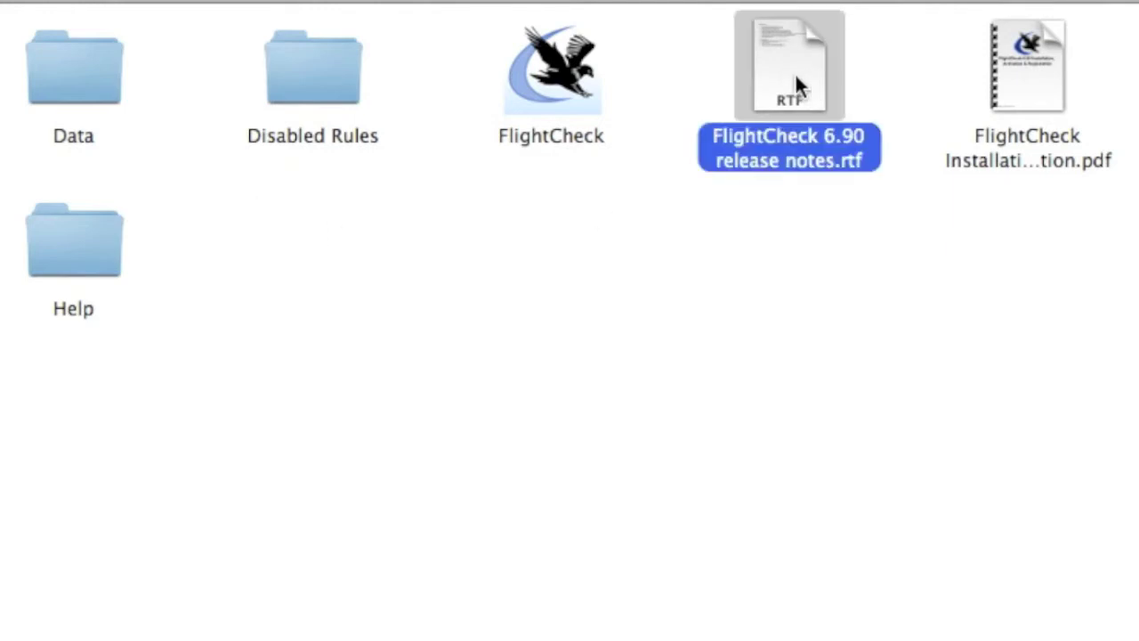
pyautogui.moveTo(1029, 80)
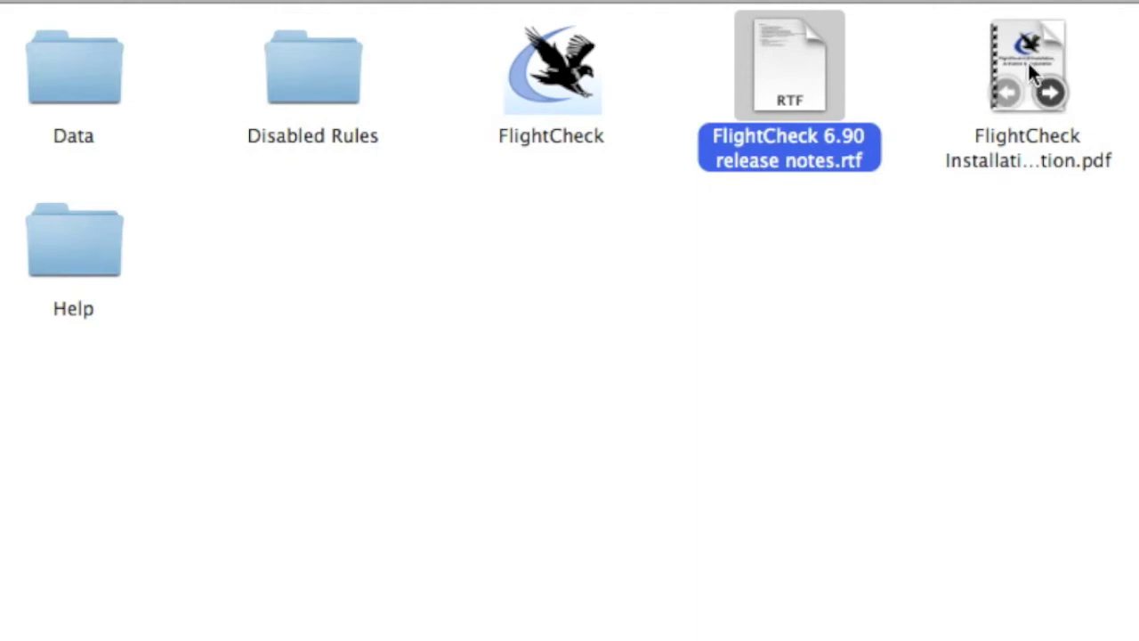
pyautogui.click(1030, 73)
pyautogui.doubleClick(1027, 57)
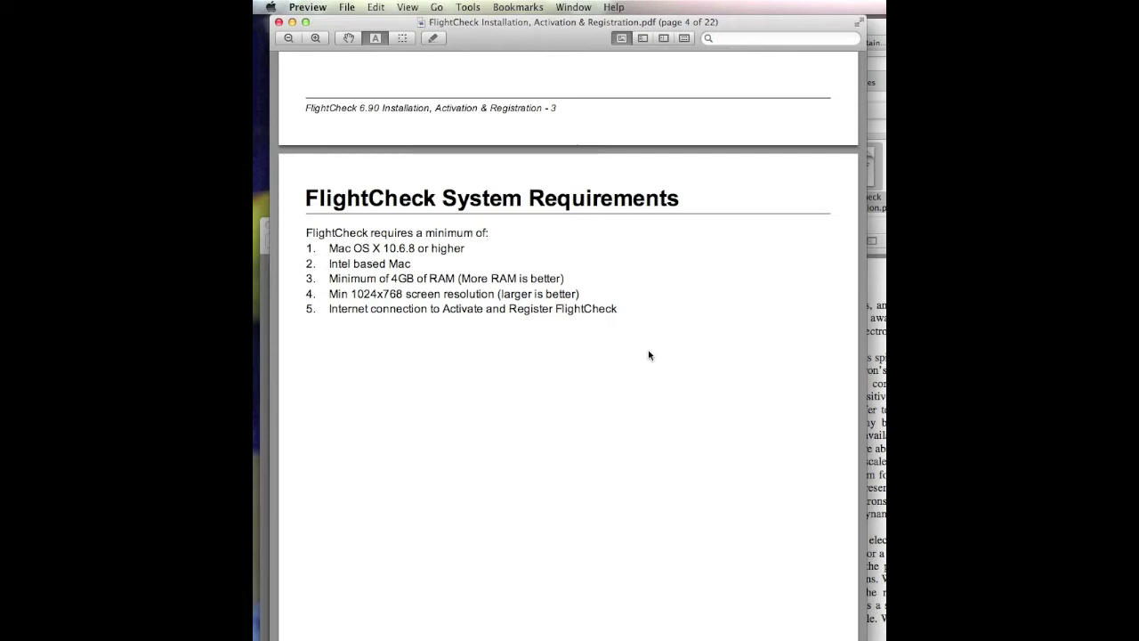
pyautogui.scroll(-15, 649, 355)
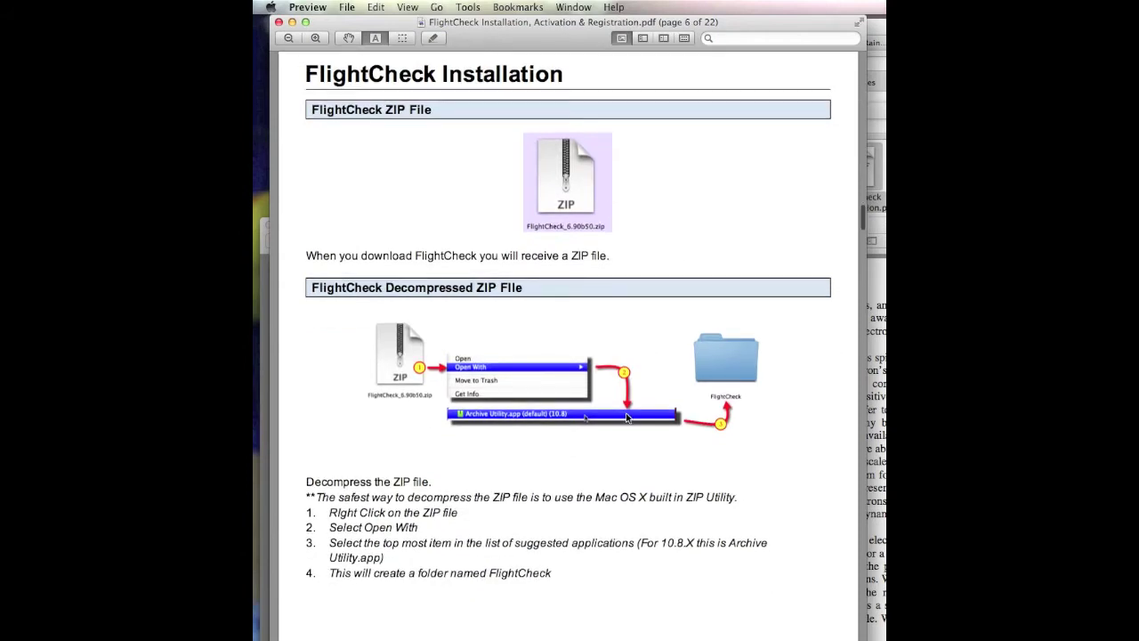
pyautogui.scroll(-5, 619, 442)
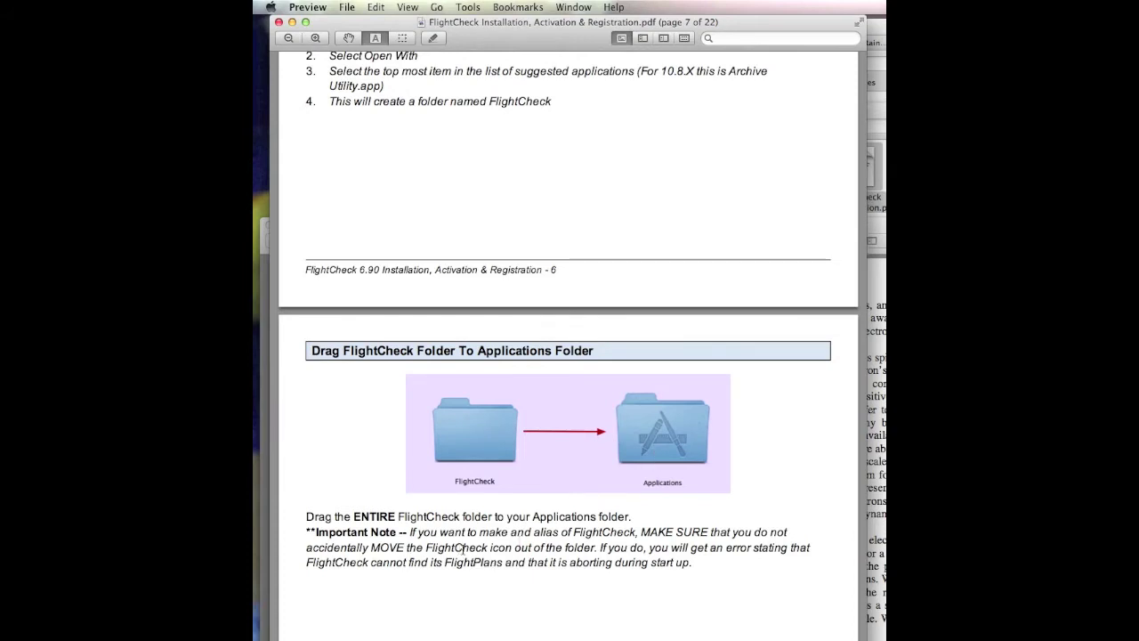
pyautogui.scroll(-10, 481, 543)
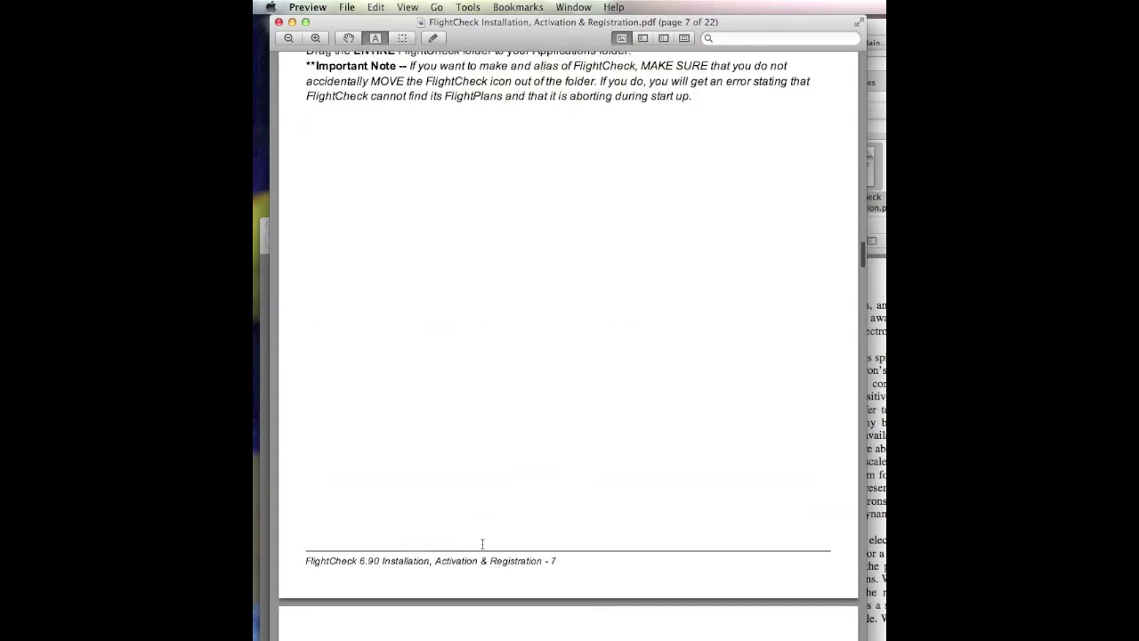
pyautogui.scroll(-2, 482, 544)
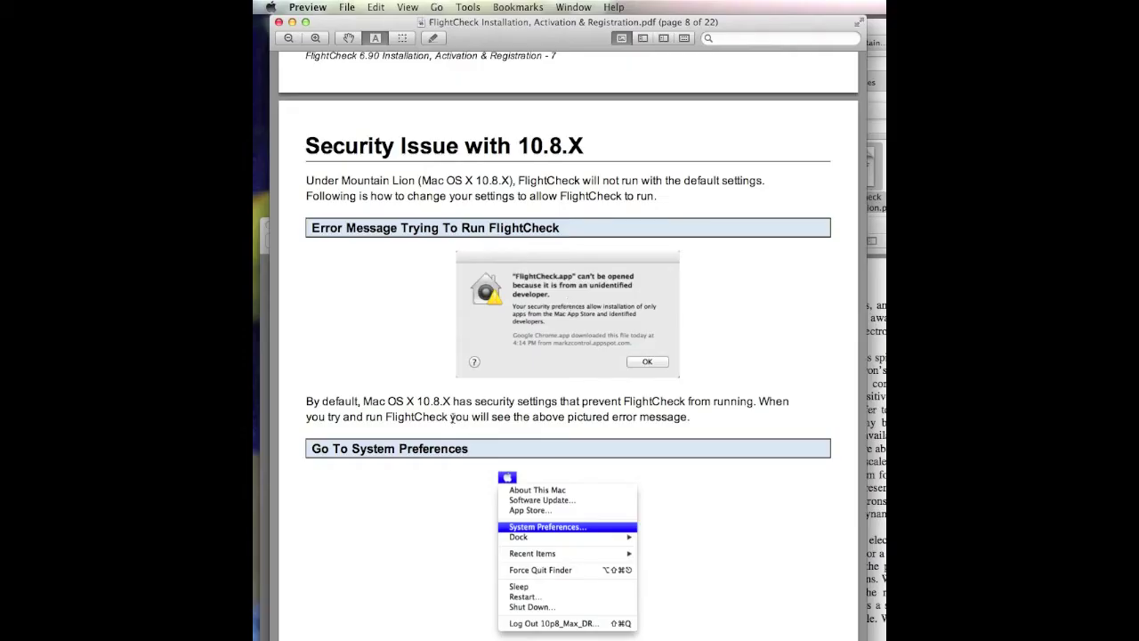
pyautogui.scroll(-10, 450, 471)
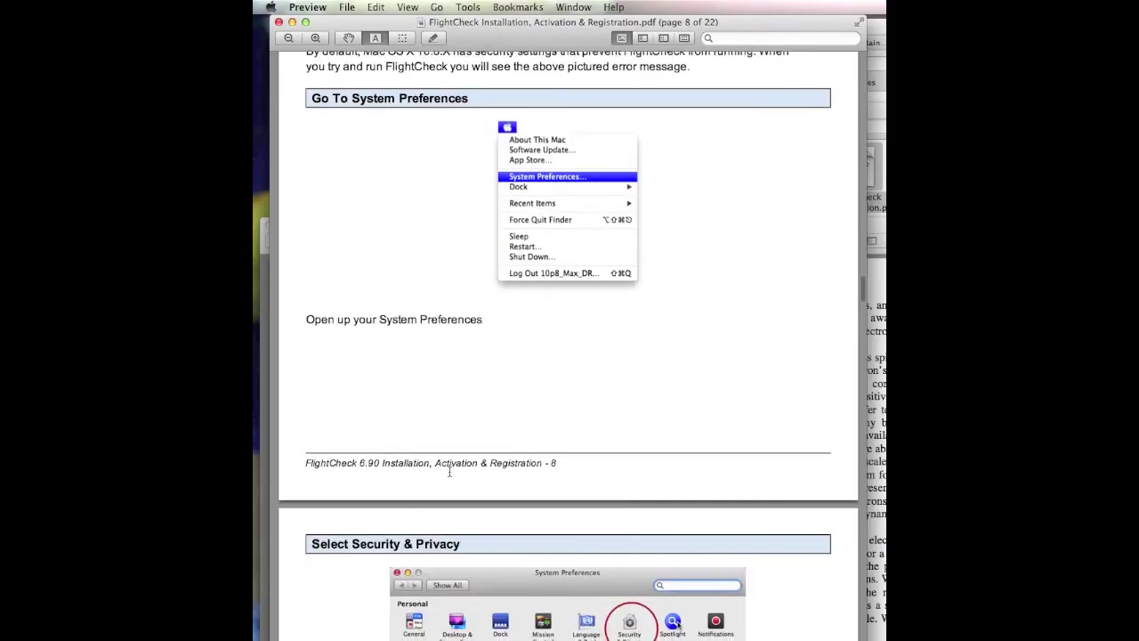
pyautogui.scroll(-1, 450, 471)
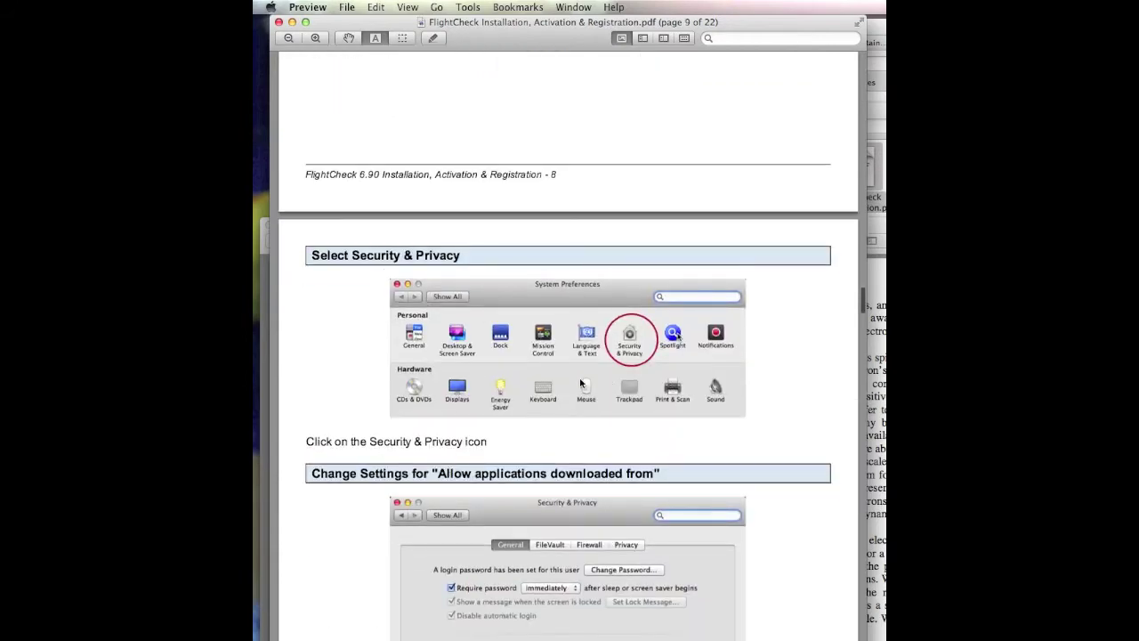
pyautogui.scroll(-8, 580, 383)
pyautogui.scroll(-15, 580, 384)
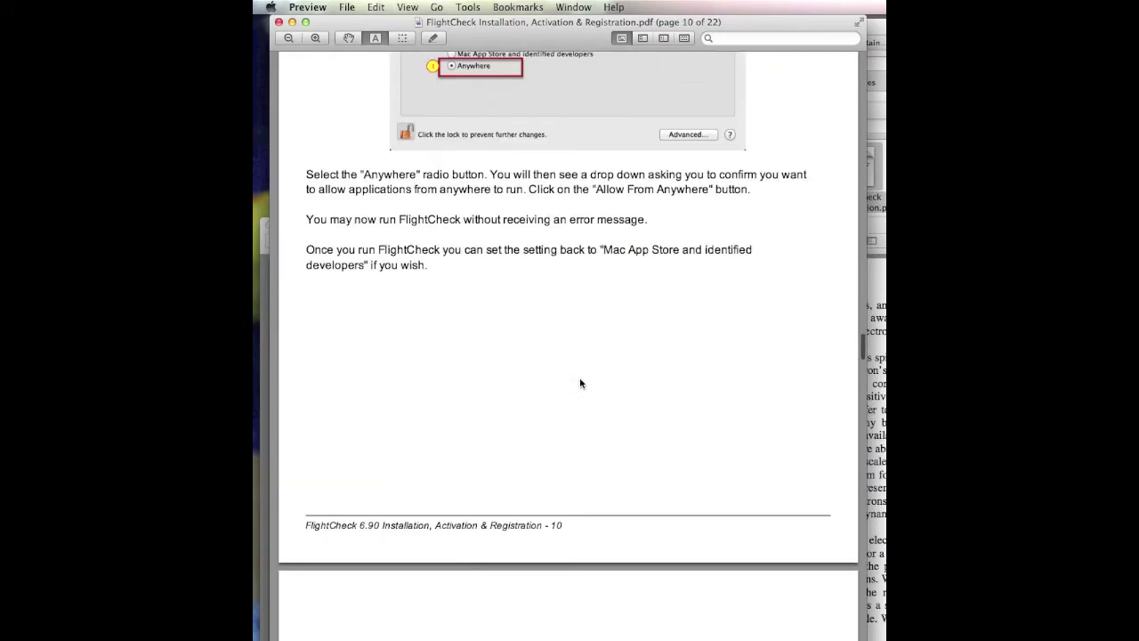
# Step: Scroll through the installation guide to the FlightCheck Registration section on page 20
pyautogui.scroll(-5, 580, 384)
pyautogui.scroll(4, 580, 384)
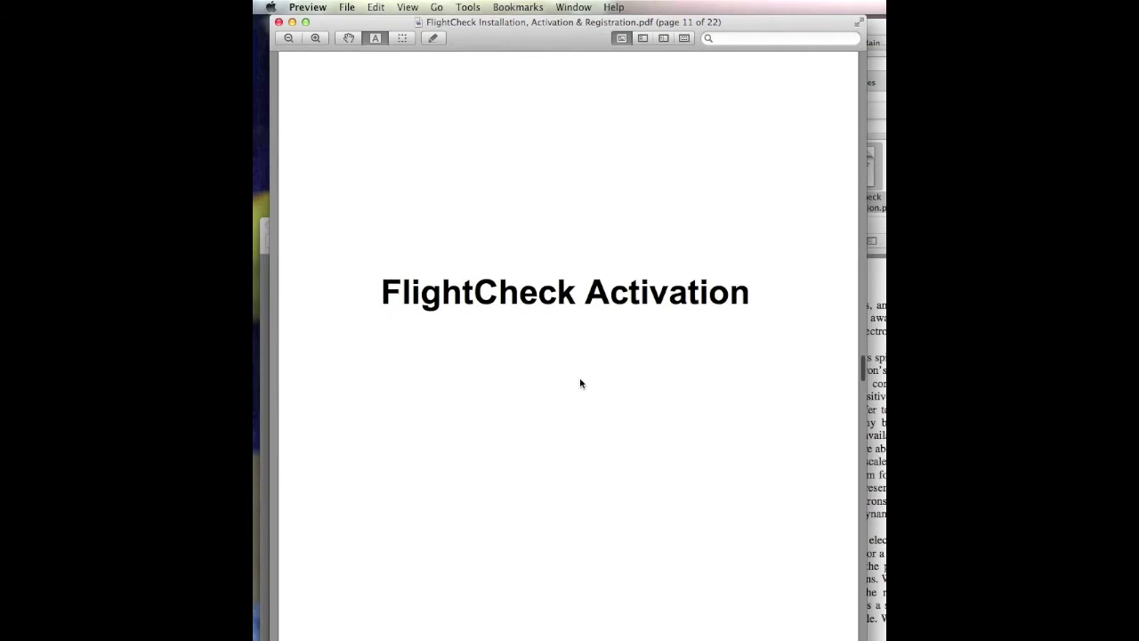
pyautogui.scroll(-10, 580, 384)
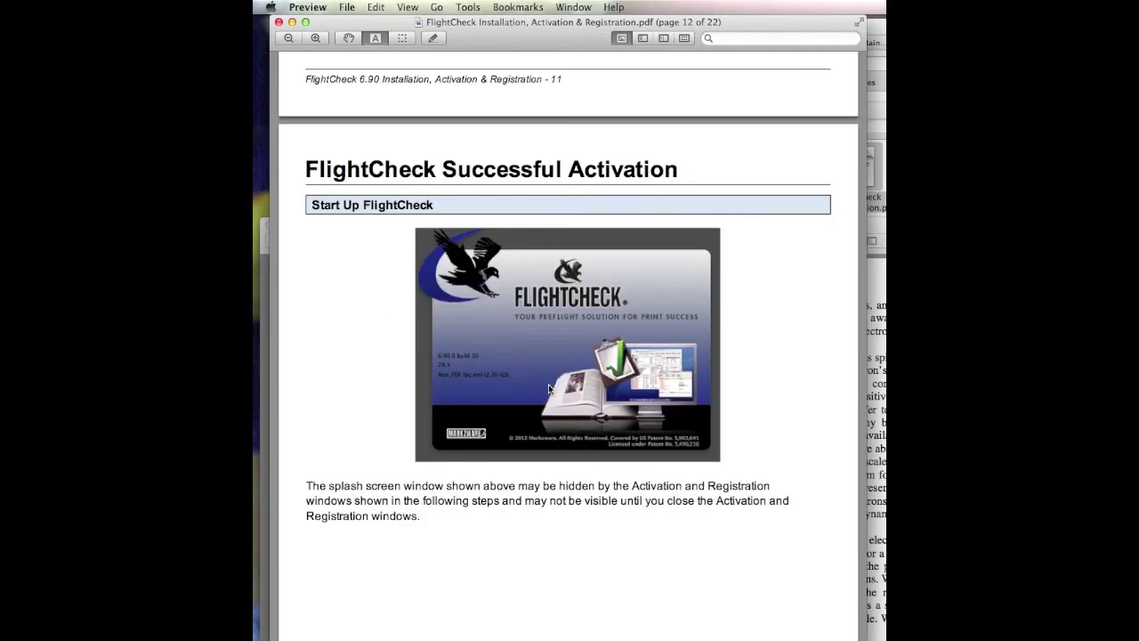
pyautogui.scroll(-15, 560, 365)
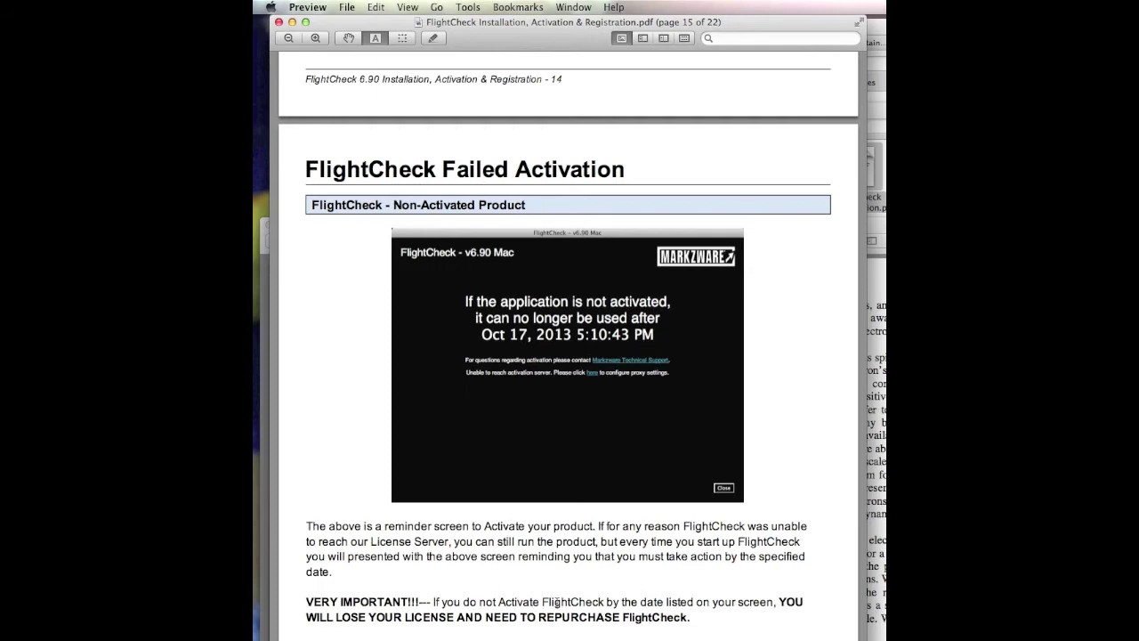
pyautogui.scroll(-15, 770, 412)
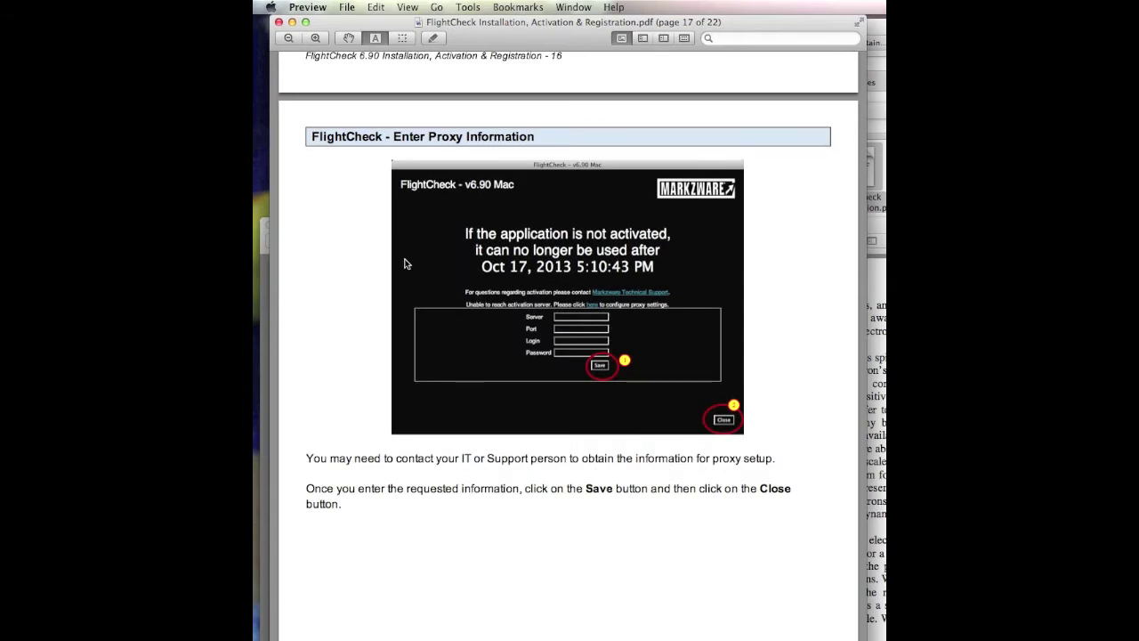
pyautogui.scroll(-8, 399, 264)
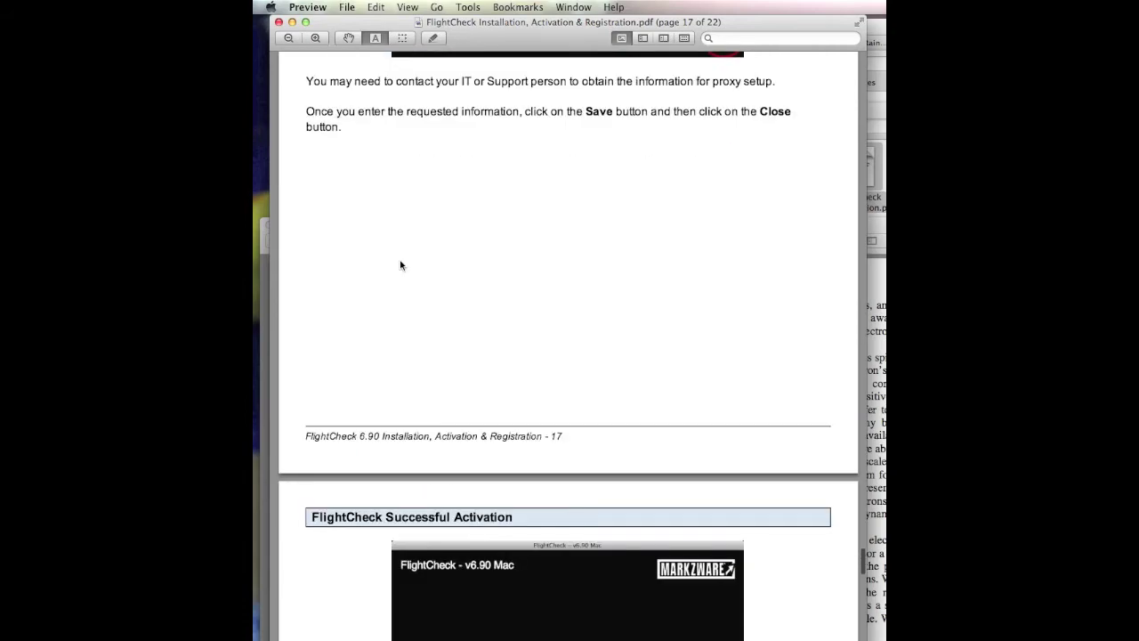
pyautogui.scroll(-8, 401, 264)
pyautogui.scroll(-17, 400, 264)
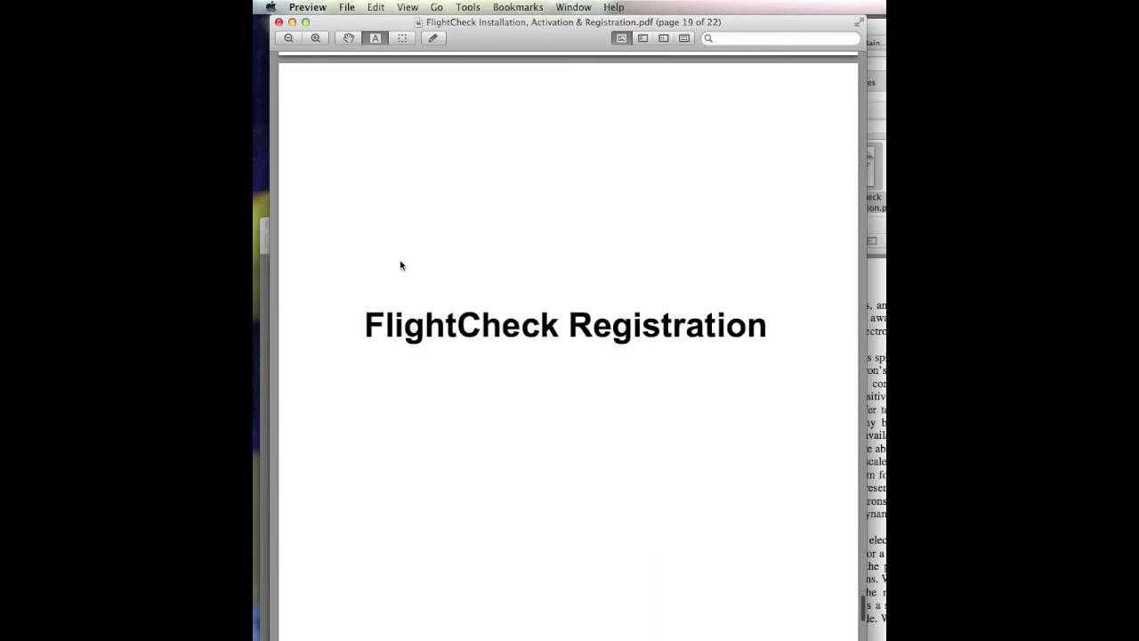
pyautogui.scroll(-3, 400, 265)
pyautogui.scroll(-5, 401, 264)
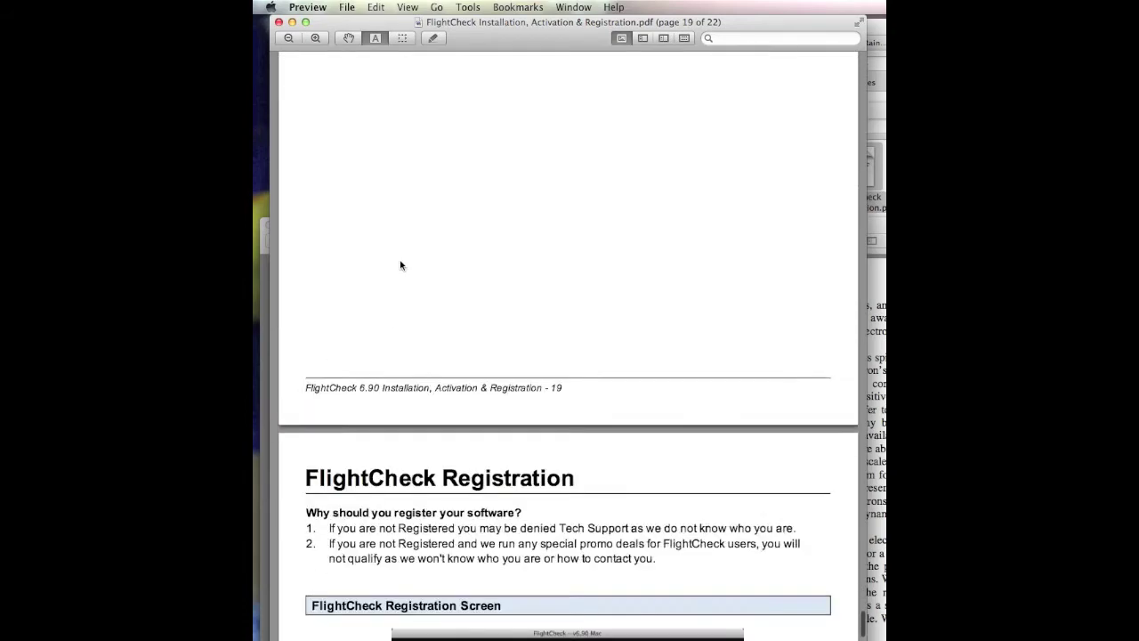
pyautogui.scroll(-5, 401, 264)
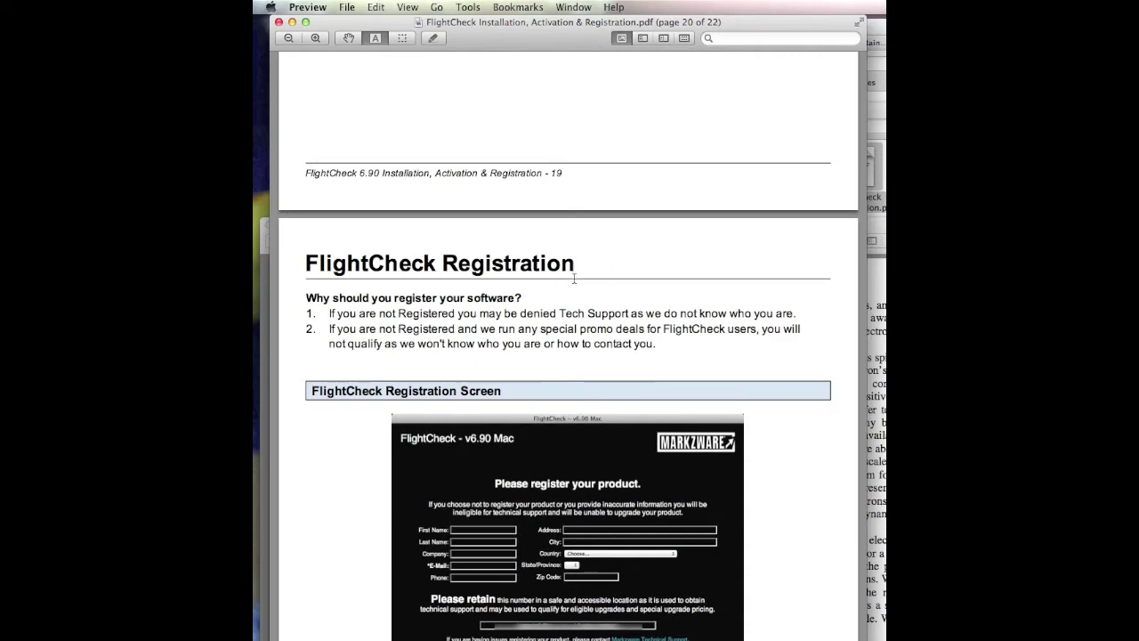
pyautogui.scroll(-10, 574, 279)
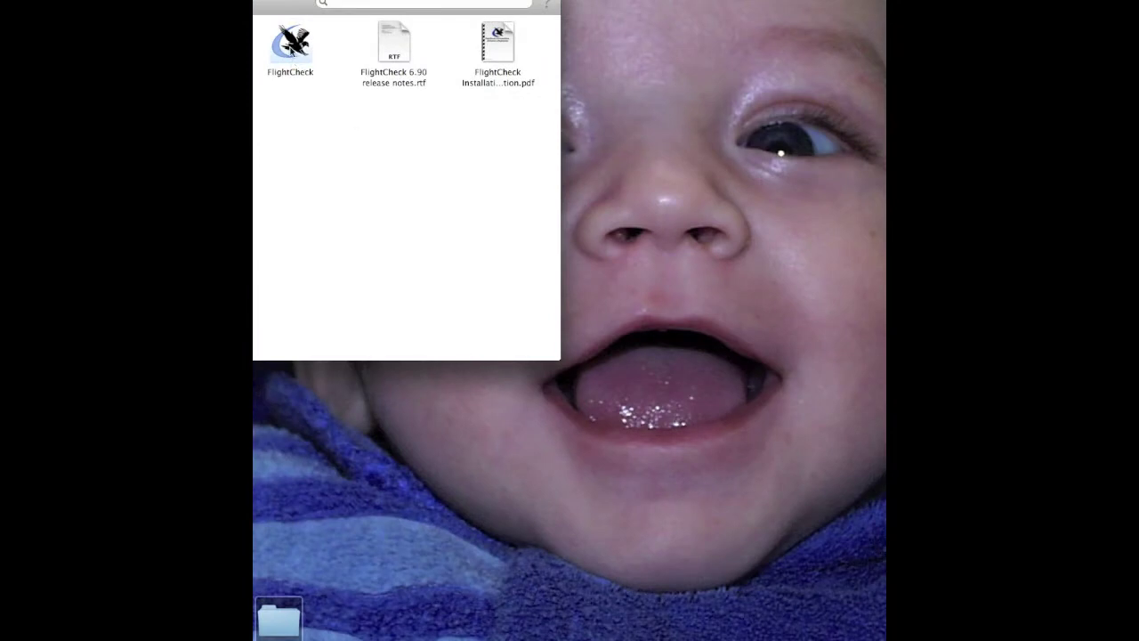
# Step: Add the FlightCheck app to the Dock and launch it from its Dock icon
pyautogui.moveTo(300, 74); pyautogui.dragTo(688, 413)
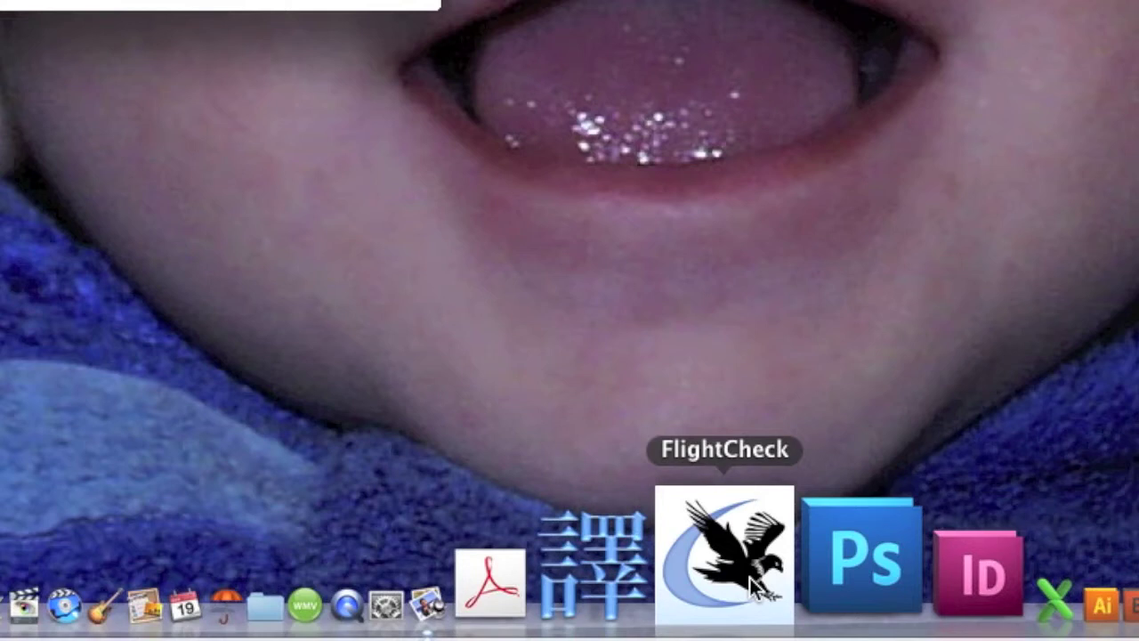
pyautogui.click(749, 578)
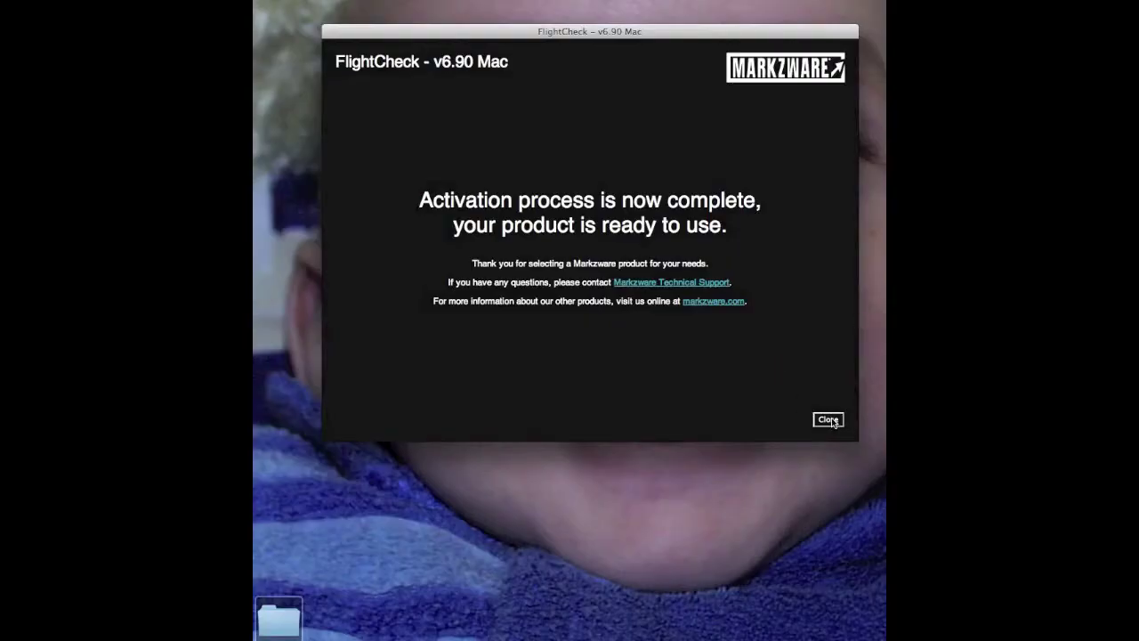
# Step: Close the 'Activation process is now complete' window
pyautogui.click(830, 420)
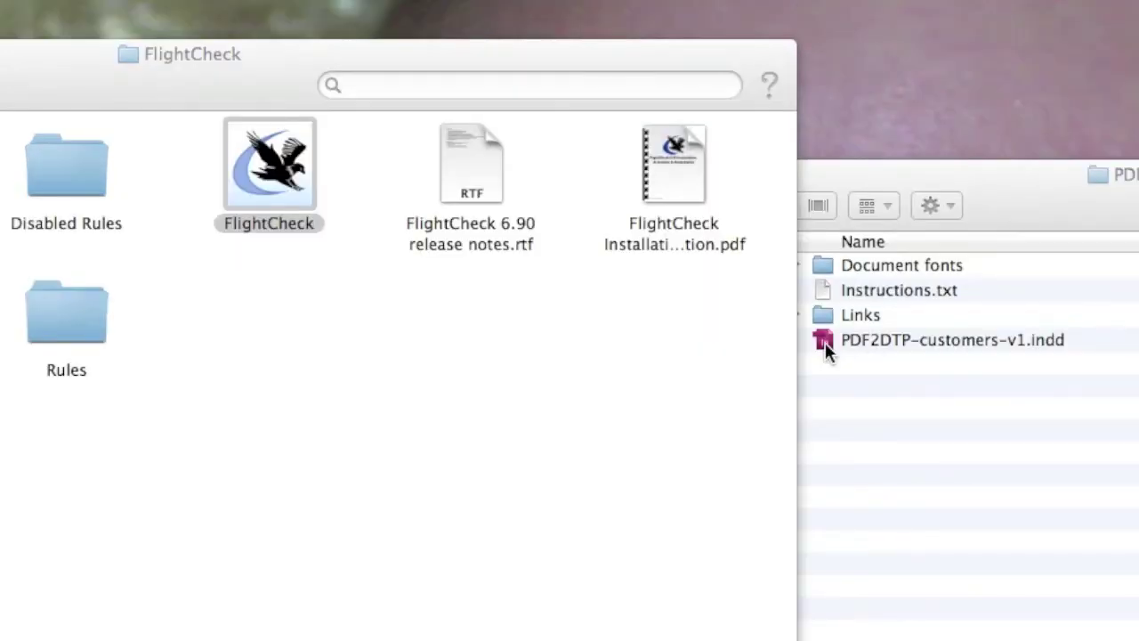
# Step: Preflight PDF2DTP-customers-v1.indd by dropping it from Finder onto the FlightCheck application
pyautogui.moveTo(724, 217); pyautogui.dragTo(715, 227)
pyautogui.moveTo(810, 361); pyautogui.dragTo(413, 404)
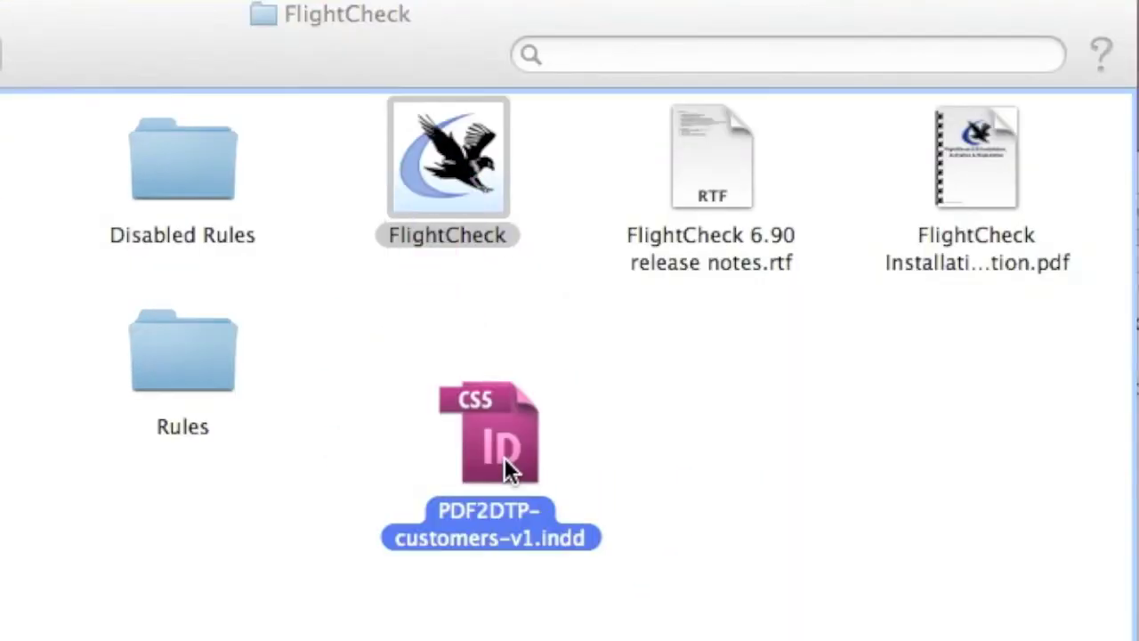
pyautogui.moveTo(504, 459); pyautogui.dragTo(482, 190)
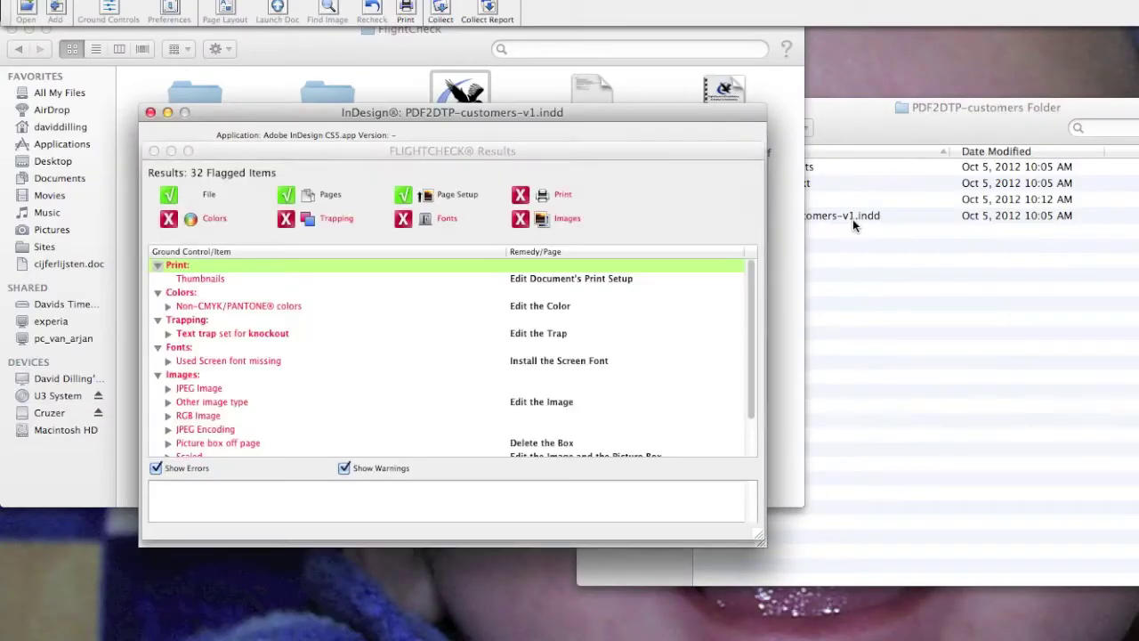
# Step: Enlarge the results summary to review every flagged item, then close it
pyautogui.click(533, 157)
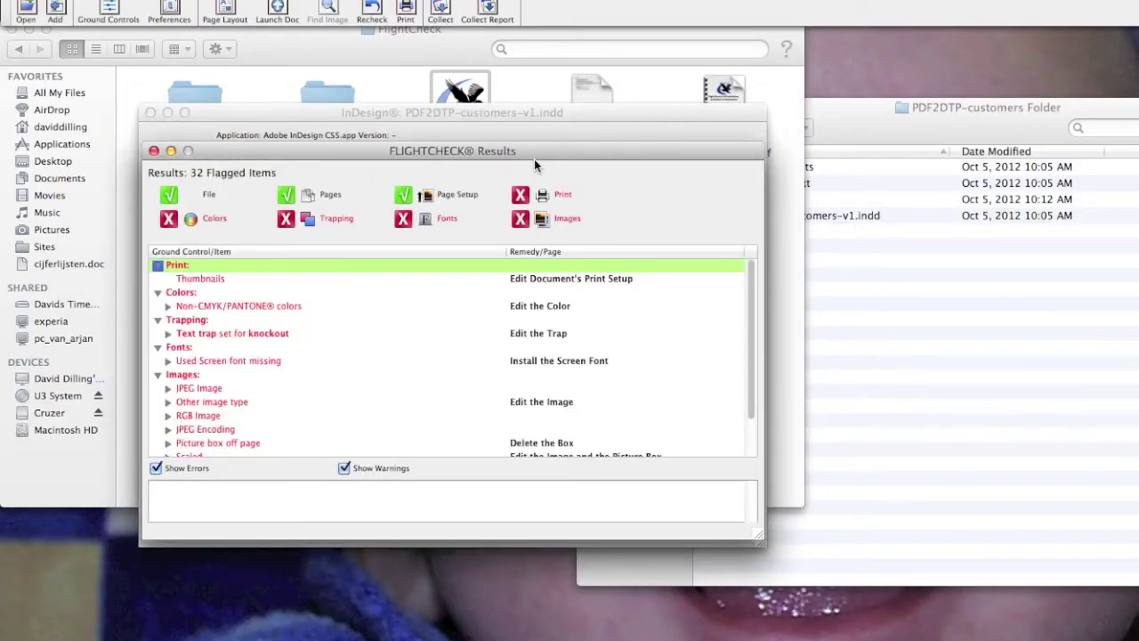
pyautogui.moveTo(533, 156); pyautogui.dragTo(625, 88)
pyautogui.moveTo(873, 501); pyautogui.dragTo(922, 581)
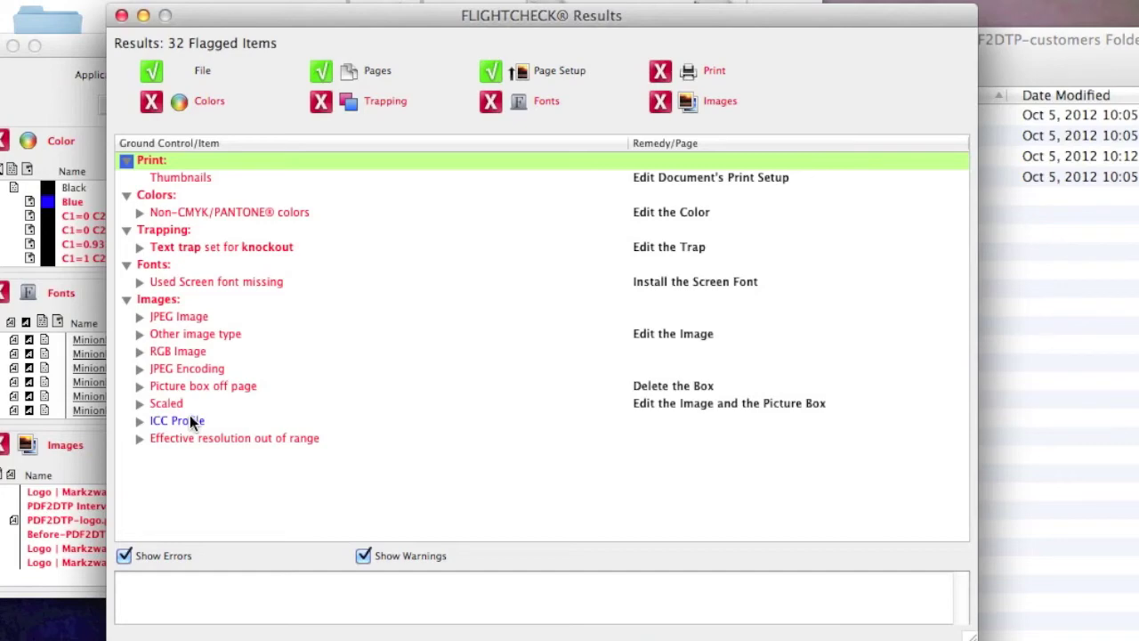
pyautogui.click(122, 15)
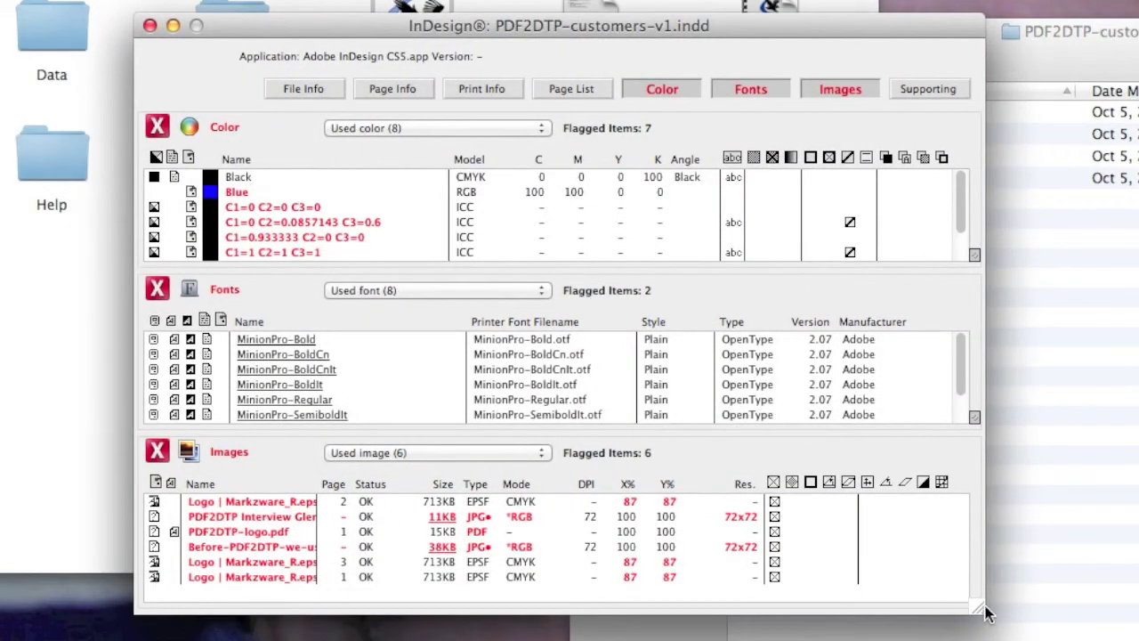
# Step: Widen the InDesign report and open the details for PDF2DTP-logo.pdf
pyautogui.moveTo(979, 613); pyautogui.dragTo(1037, 640)
pyautogui.click(249, 531)
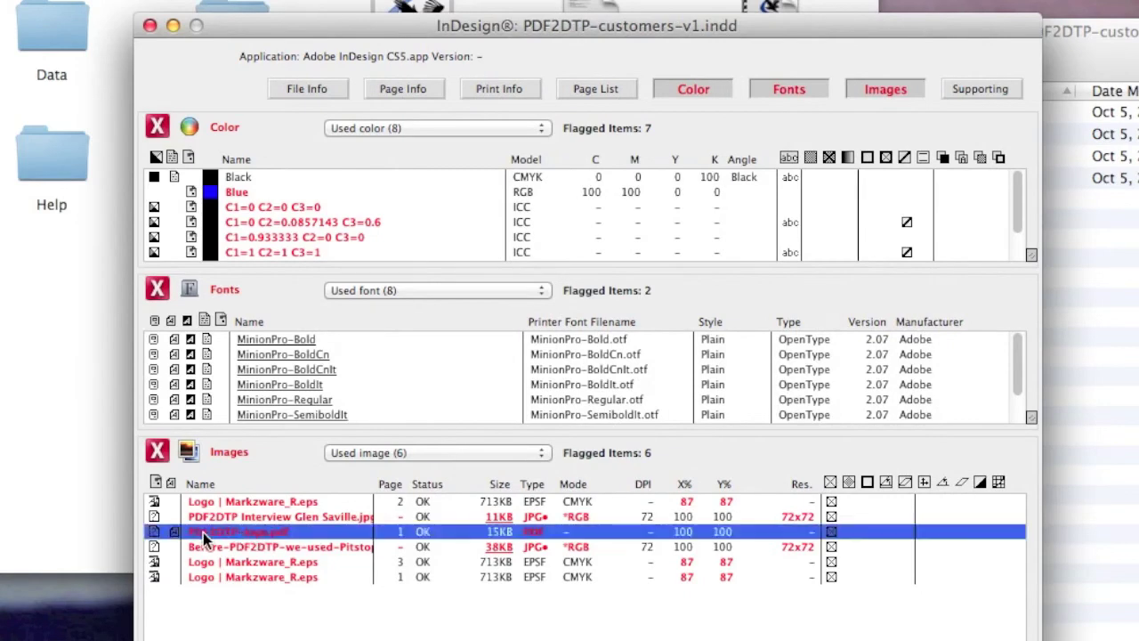
pyautogui.doubleClick(244, 531)
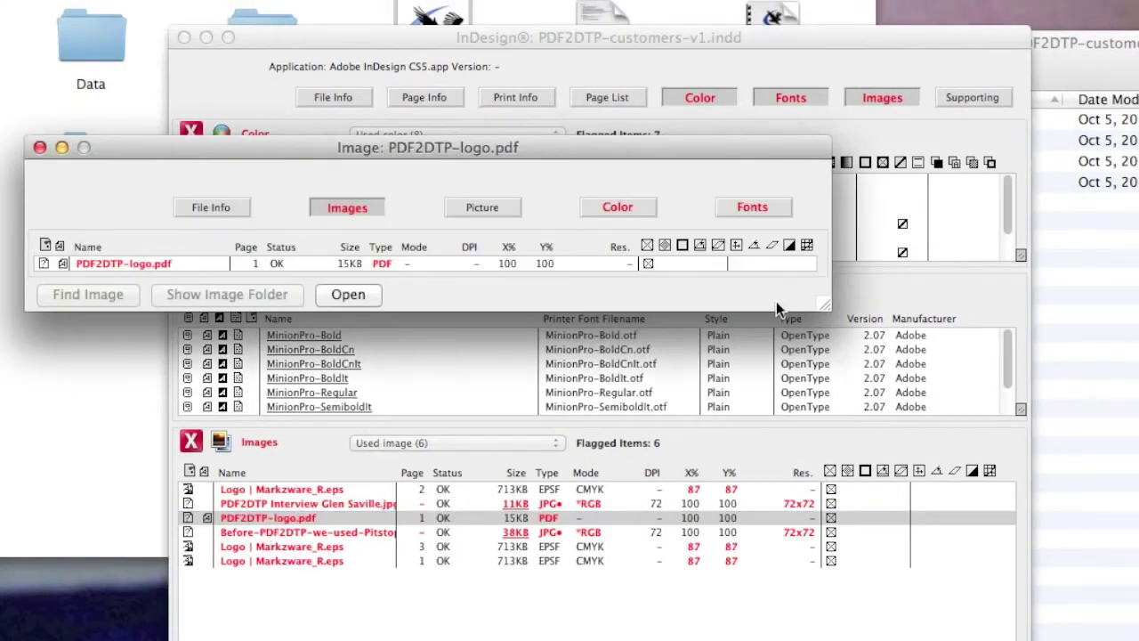
# Step: Inspect the logo PDF's embedded Helvetica fonts, including HelveticaNeue-BoldItalic, then close its details
pyautogui.moveTo(825, 304)
pyautogui.mouseDown()
pyautogui.moveTo(835, 391)
pyautogui.moveTo(842, 307)
pyautogui.mouseUp()
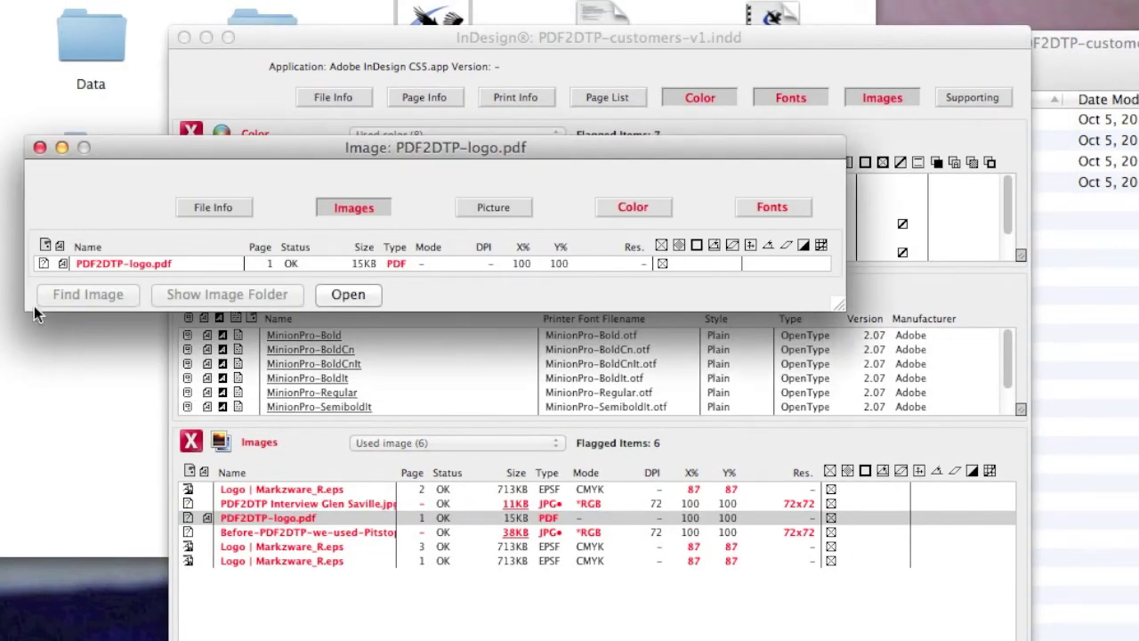
pyautogui.click(62, 265)
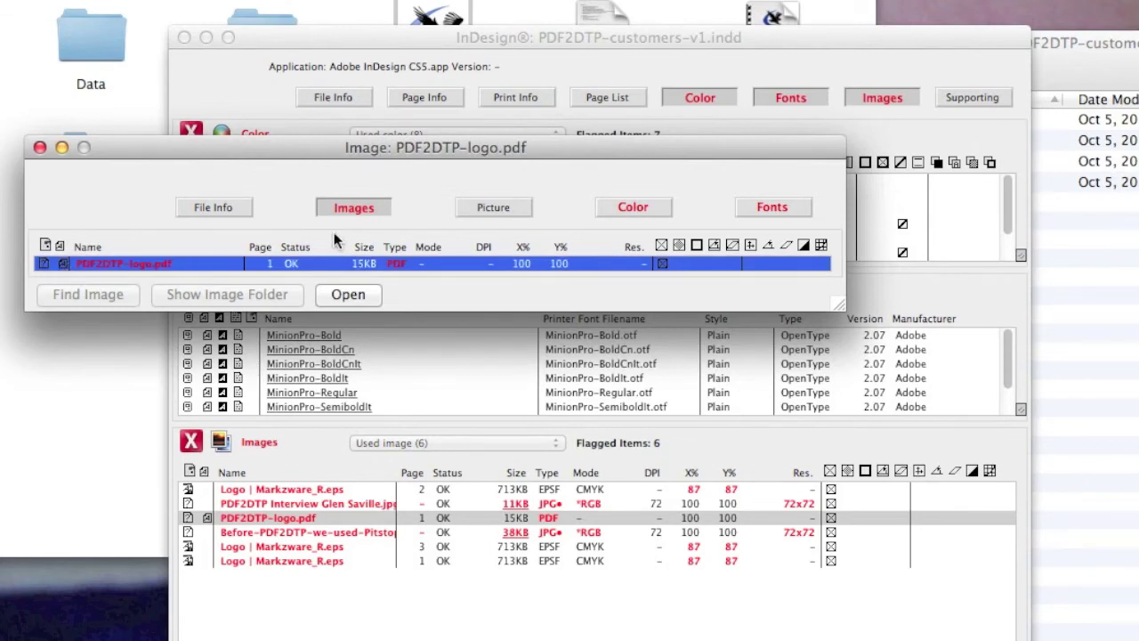
pyautogui.click(772, 207)
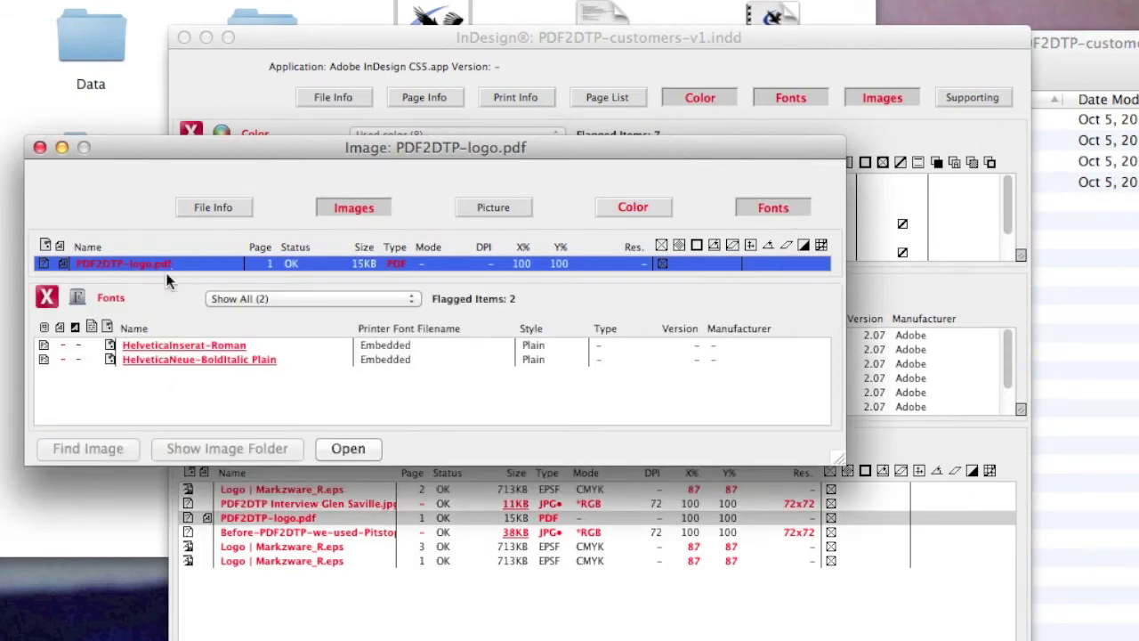
pyautogui.click(147, 384)
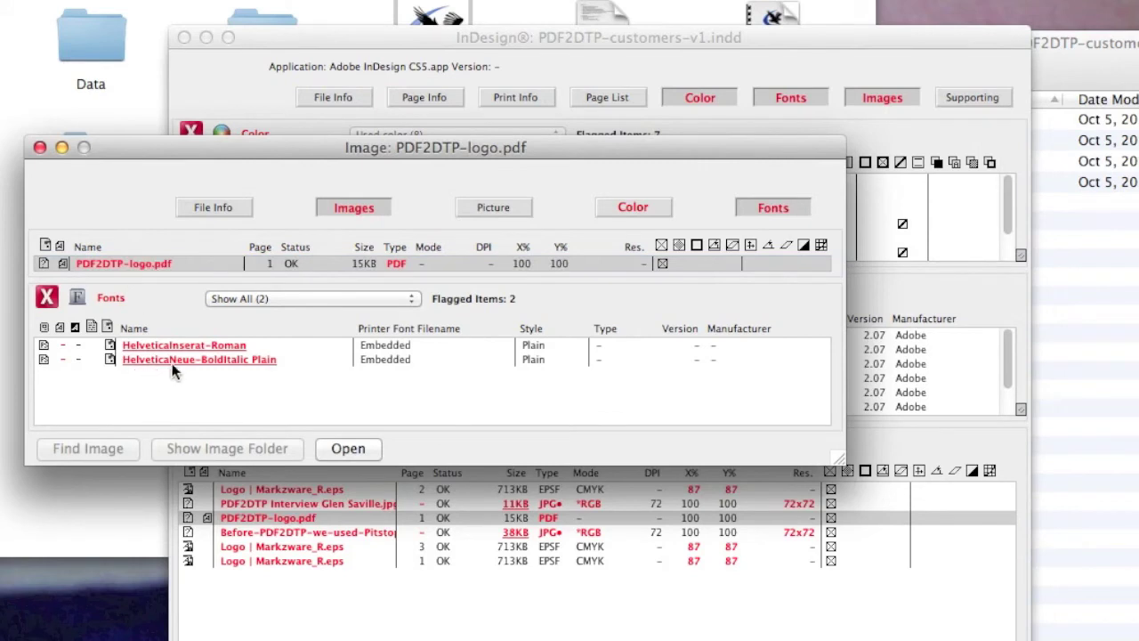
pyautogui.click(194, 355)
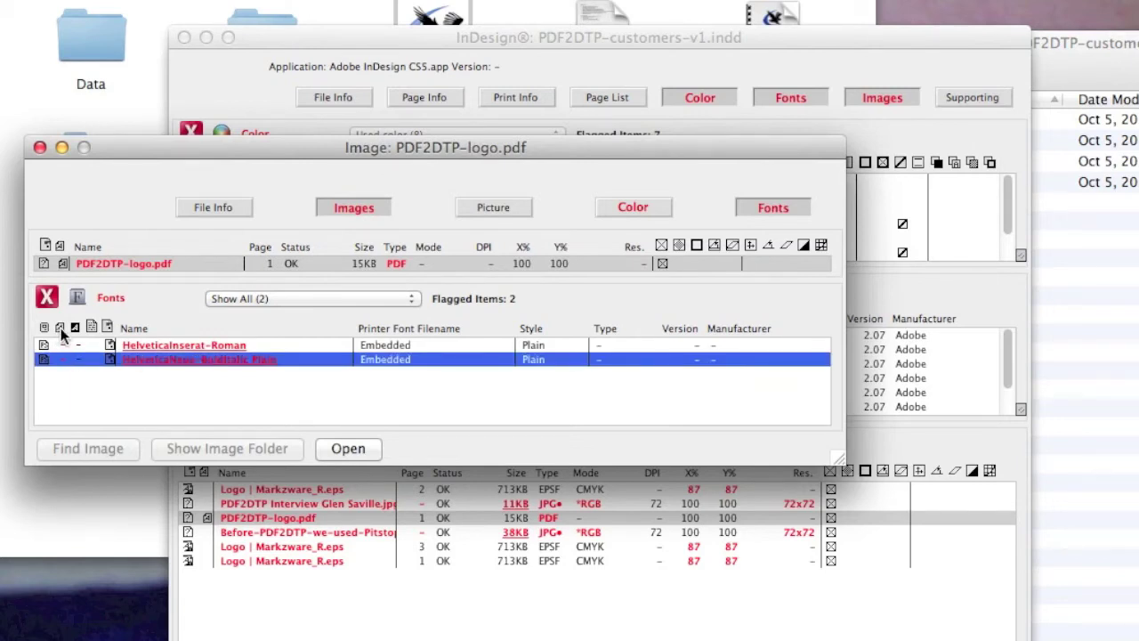
pyautogui.moveTo(61, 328)
pyautogui.click(37, 147)
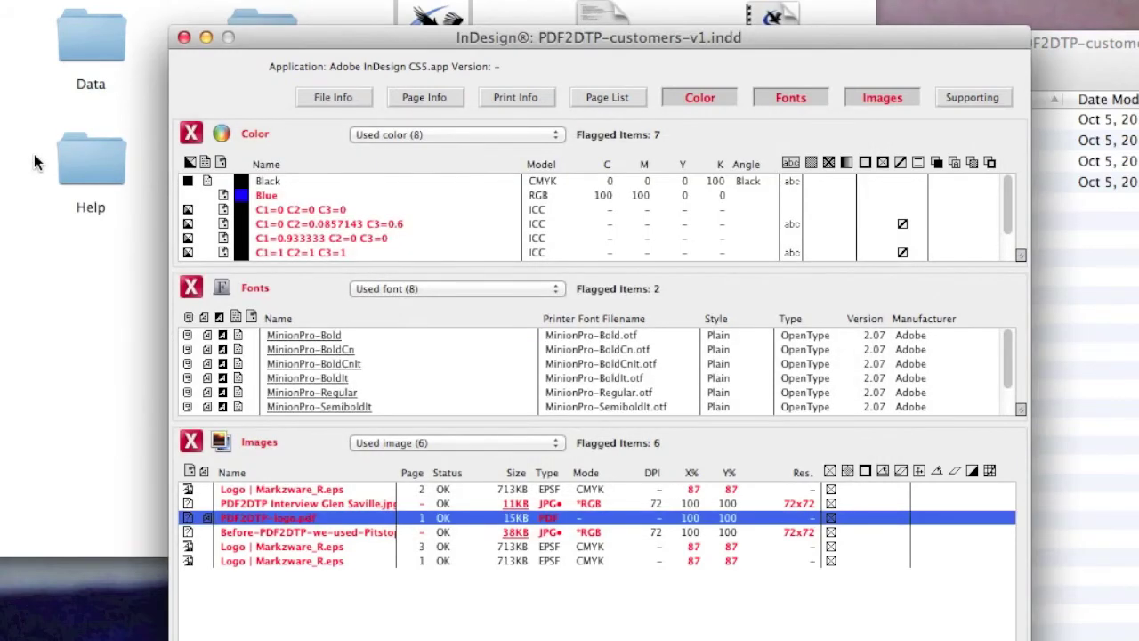
# Step: Open the interview JPEG's details and bring the InDesign report back to the front
pyautogui.click(801, 503)
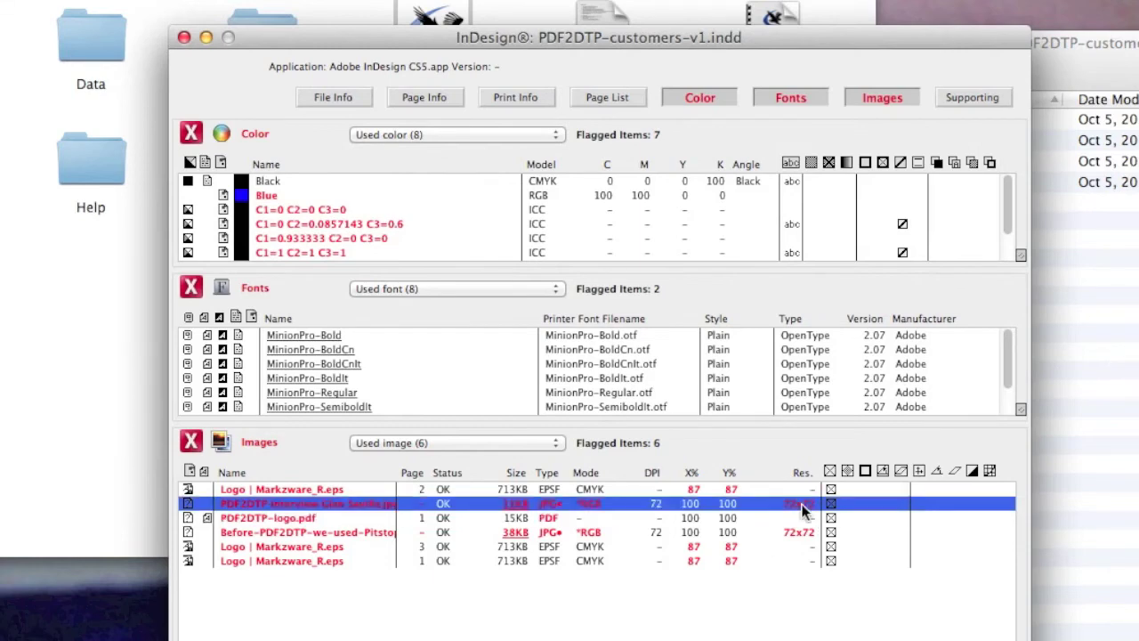
pyautogui.doubleClick(807, 503)
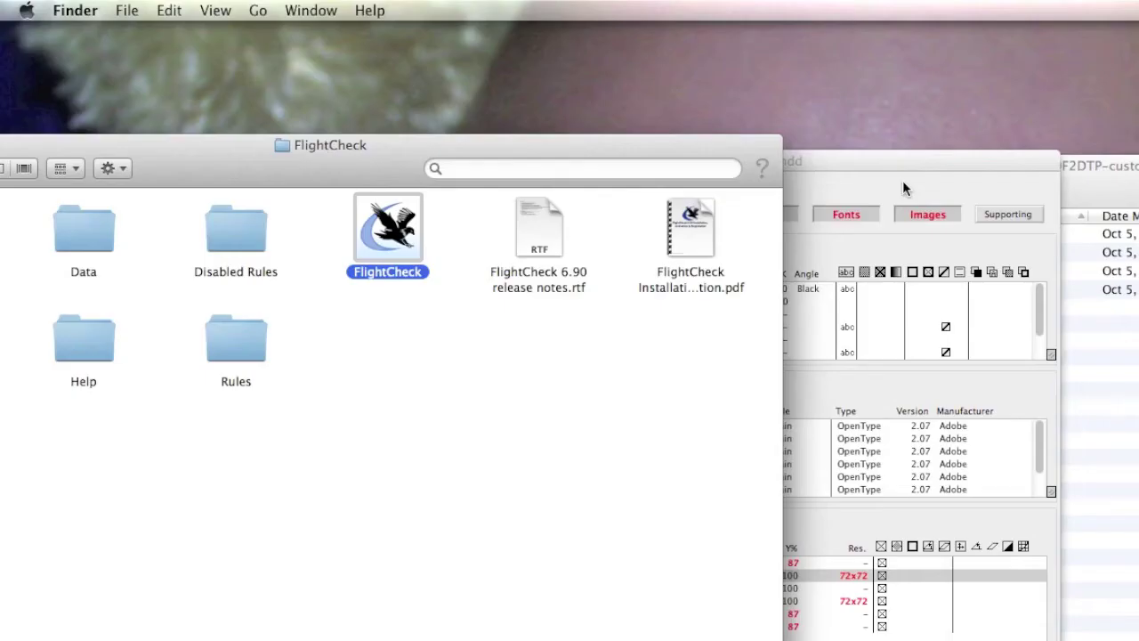
pyautogui.moveTo(902, 179); pyautogui.dragTo(383, 164)
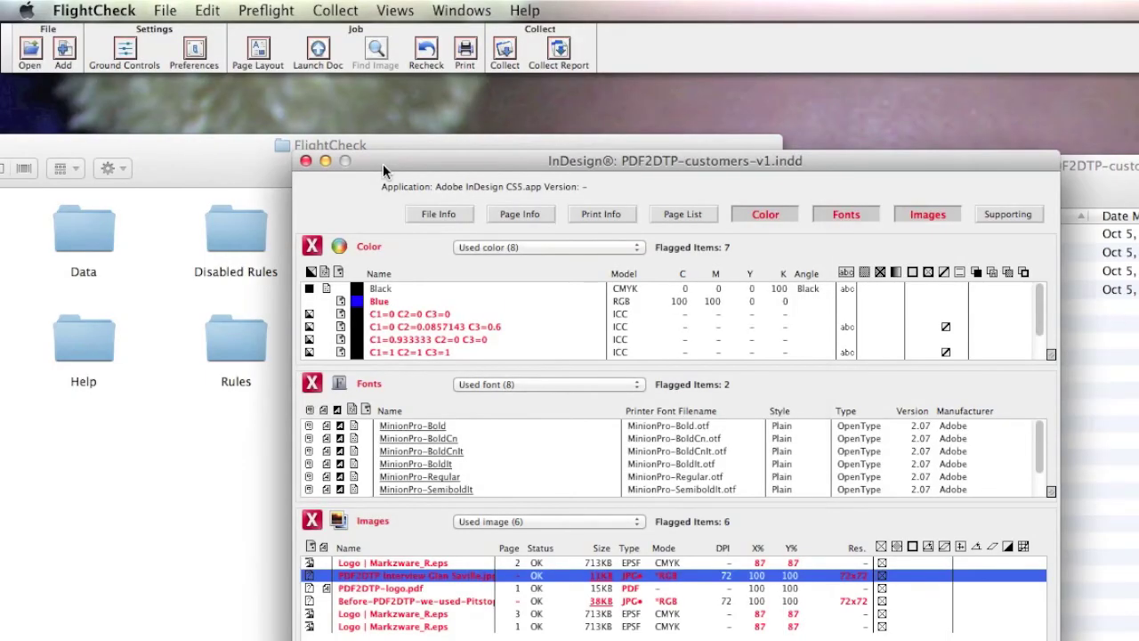
# Step: Review the Ground Controls Images rules, toggling the EPS images error flag
pyautogui.click(125, 55)
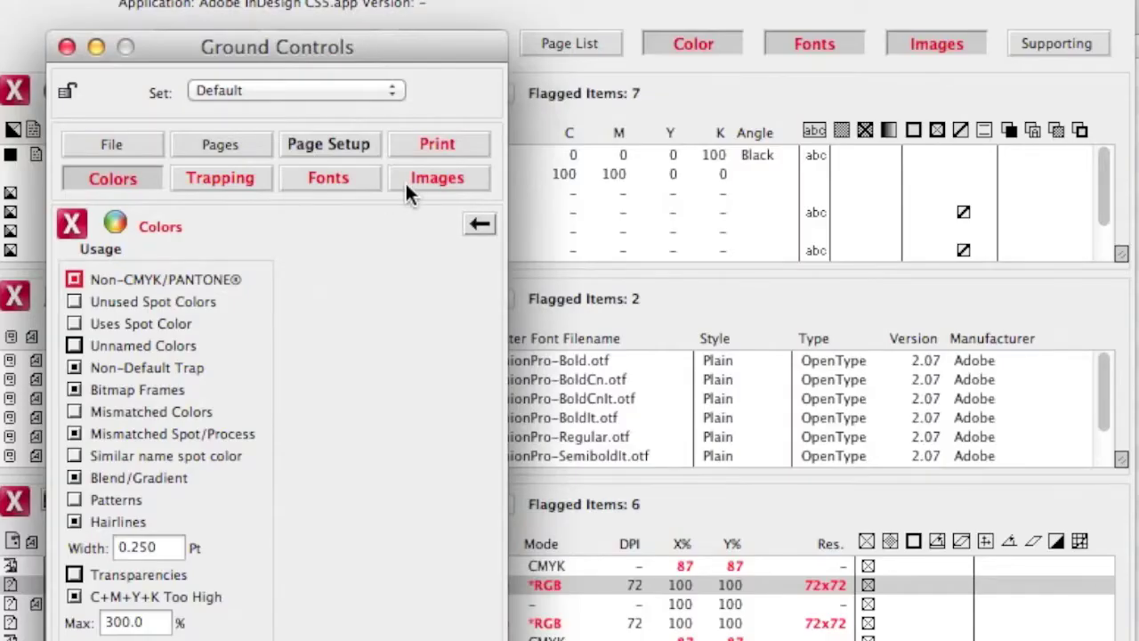
pyautogui.click(407, 182)
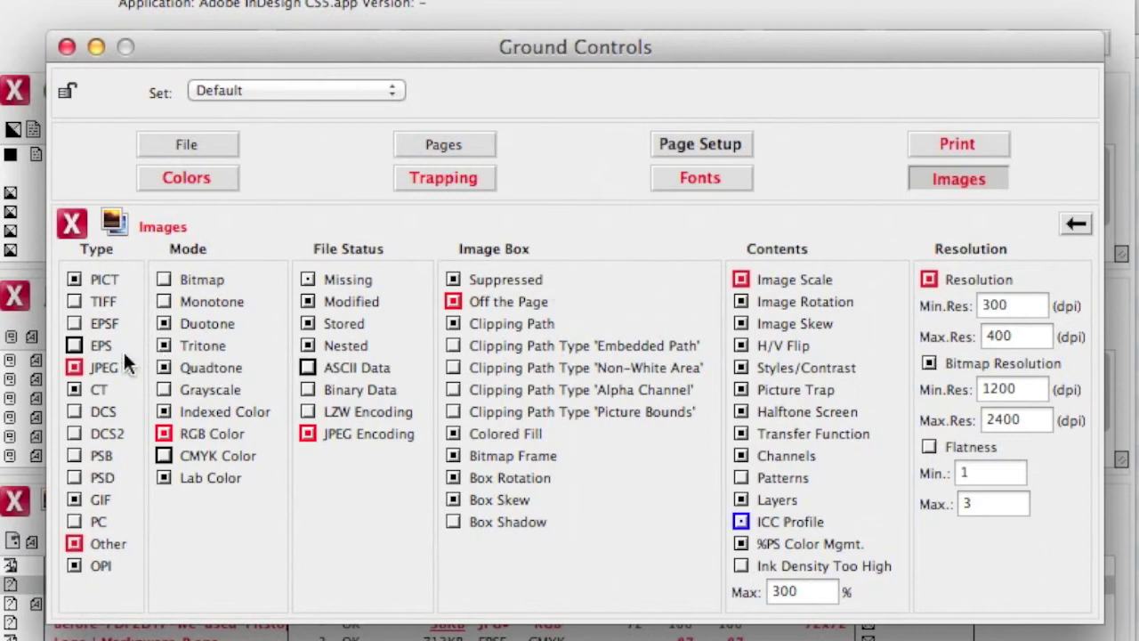
pyautogui.click(77, 347)
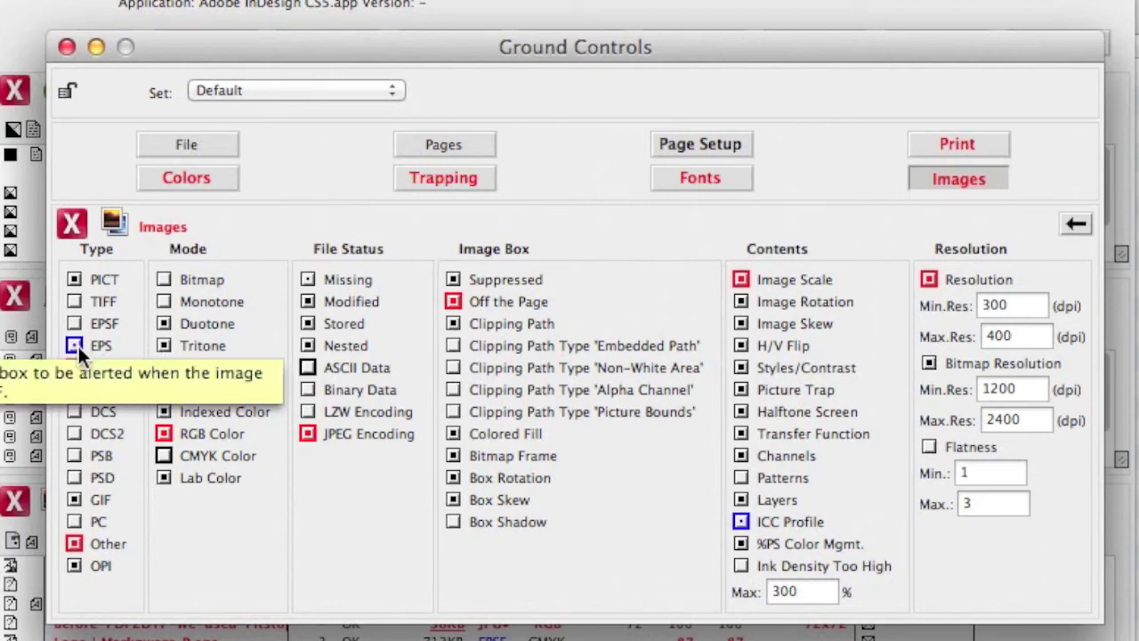
pyautogui.click(77, 346)
pyautogui.click(75, 347)
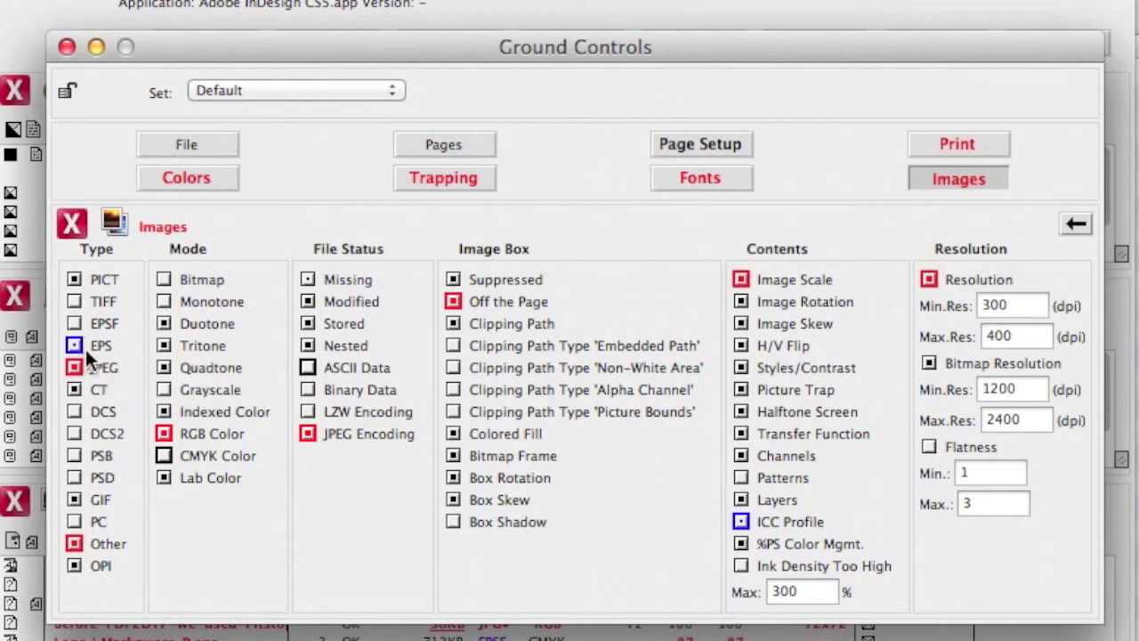
pyautogui.click(76, 346)
pyautogui.moveTo(449, 369)
# Step: Start a New Set, cancel it, and close Ground Controls
pyautogui.click(361, 89)
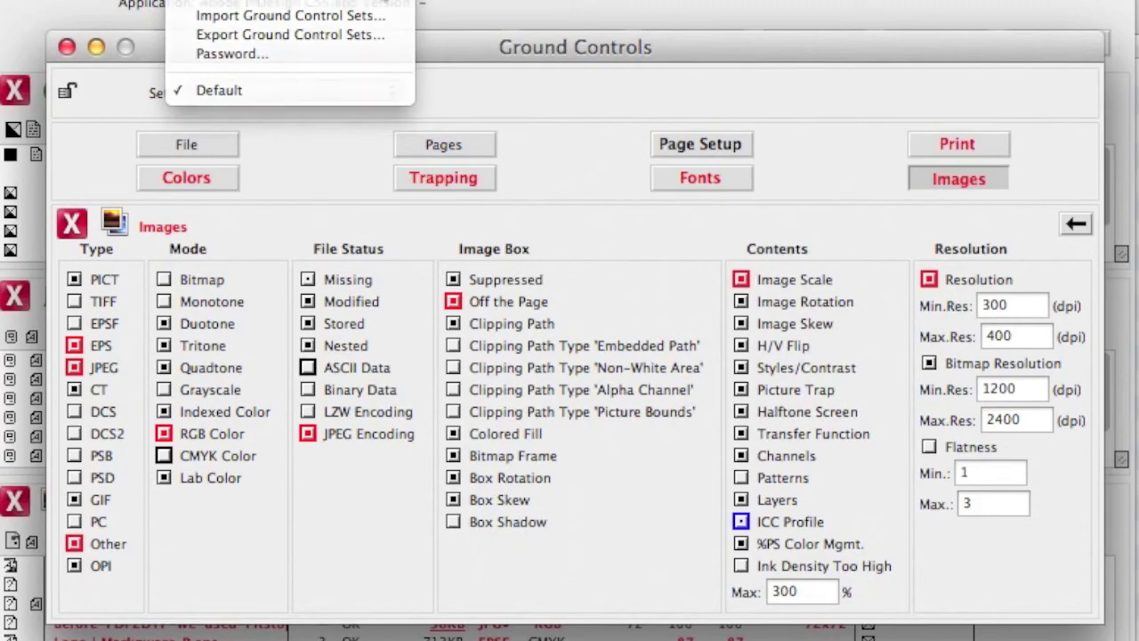
pyautogui.click(232, 3)
pyautogui.click(941, 170)
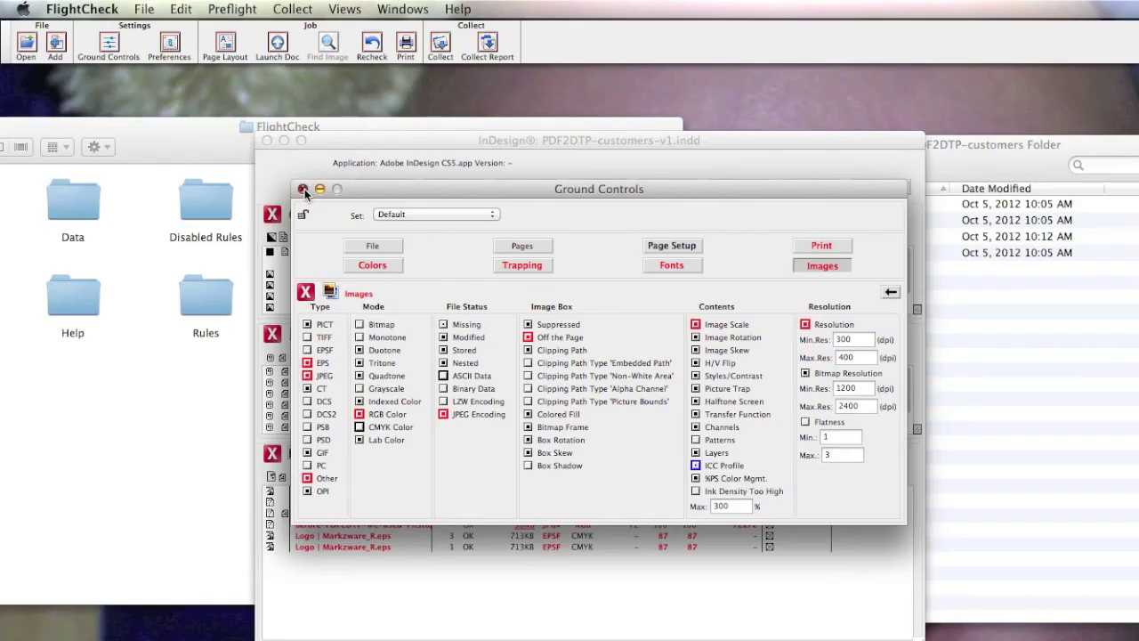
pyautogui.click(302, 190)
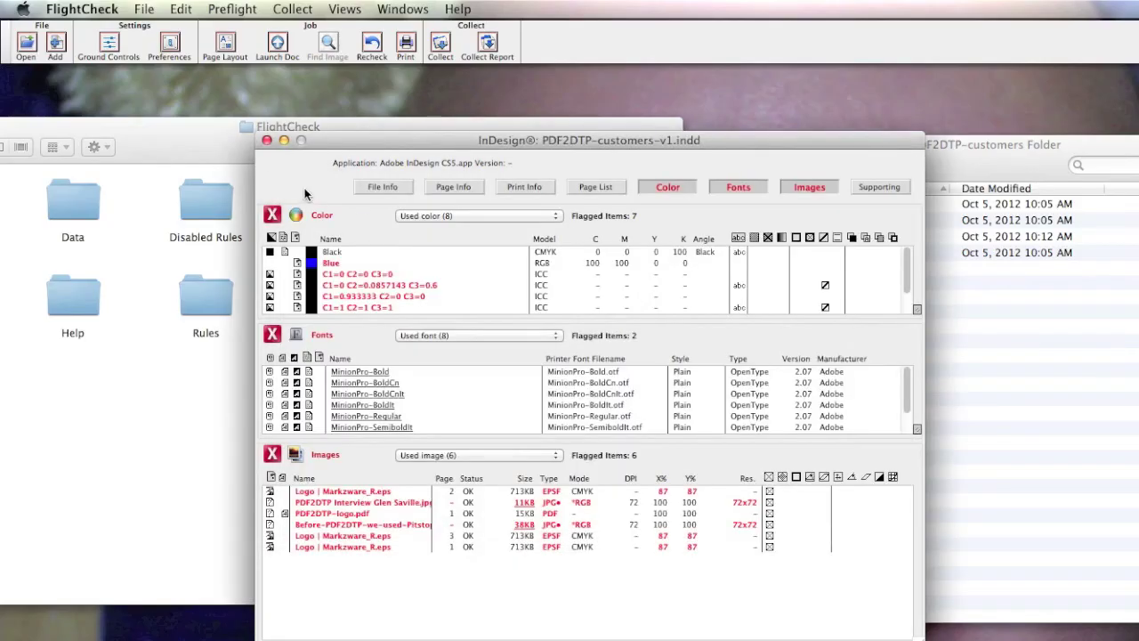
# Step: Close the InDesign report and preflight Illustrator-to-InDesign.ai, dismissing its Results summary
pyautogui.click(266, 140)
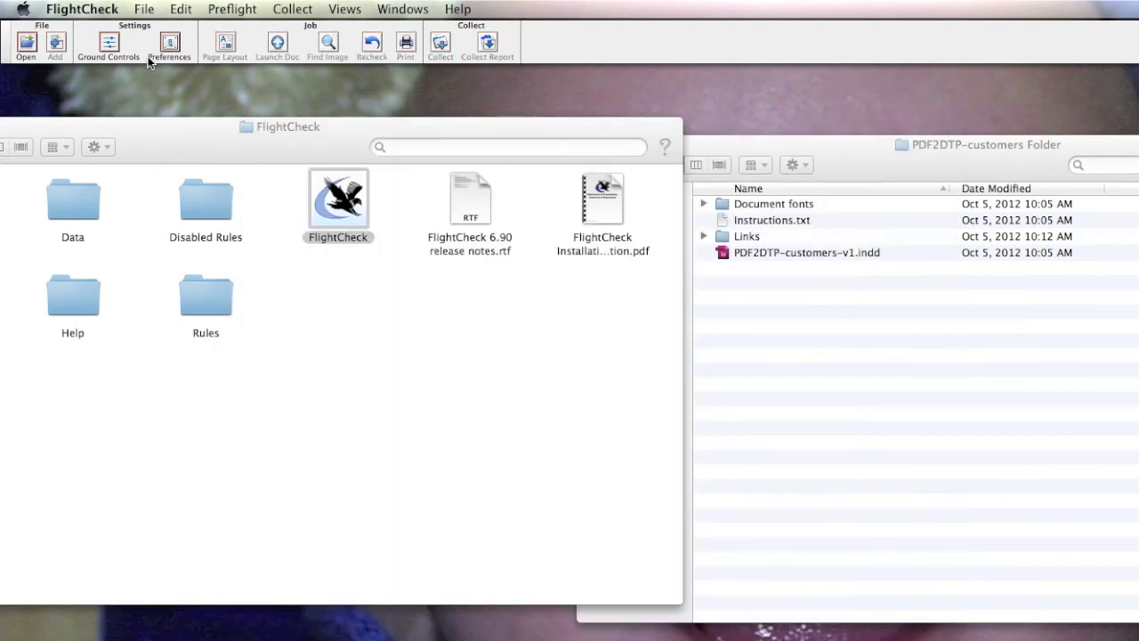
pyautogui.click(27, 44)
pyautogui.click(673, 417)
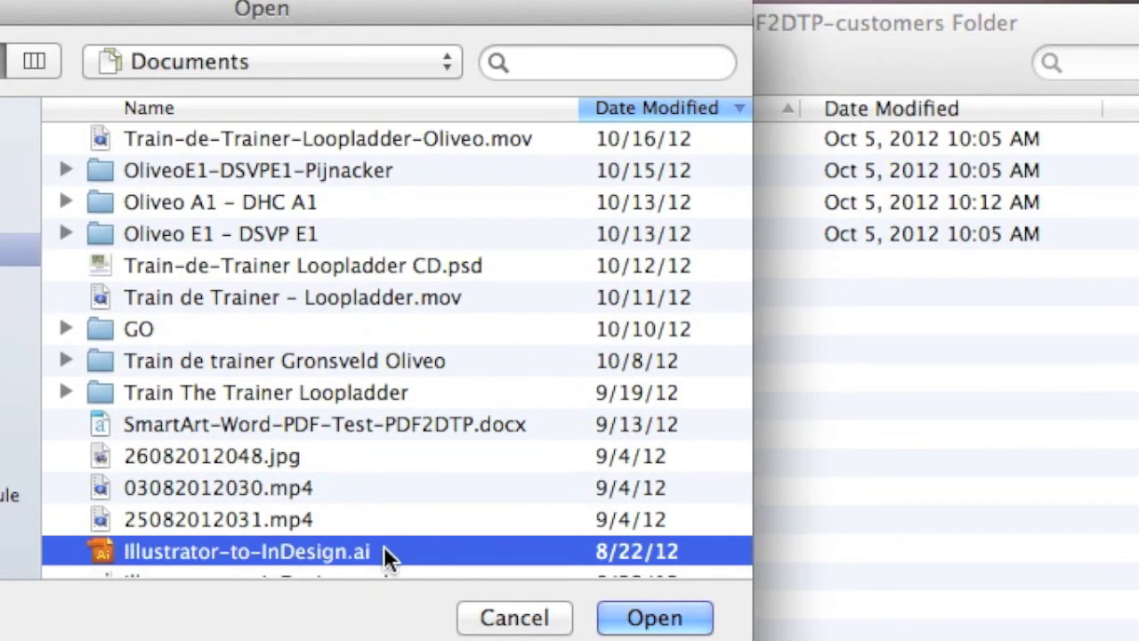
pyautogui.scroll(-3, 662, 536)
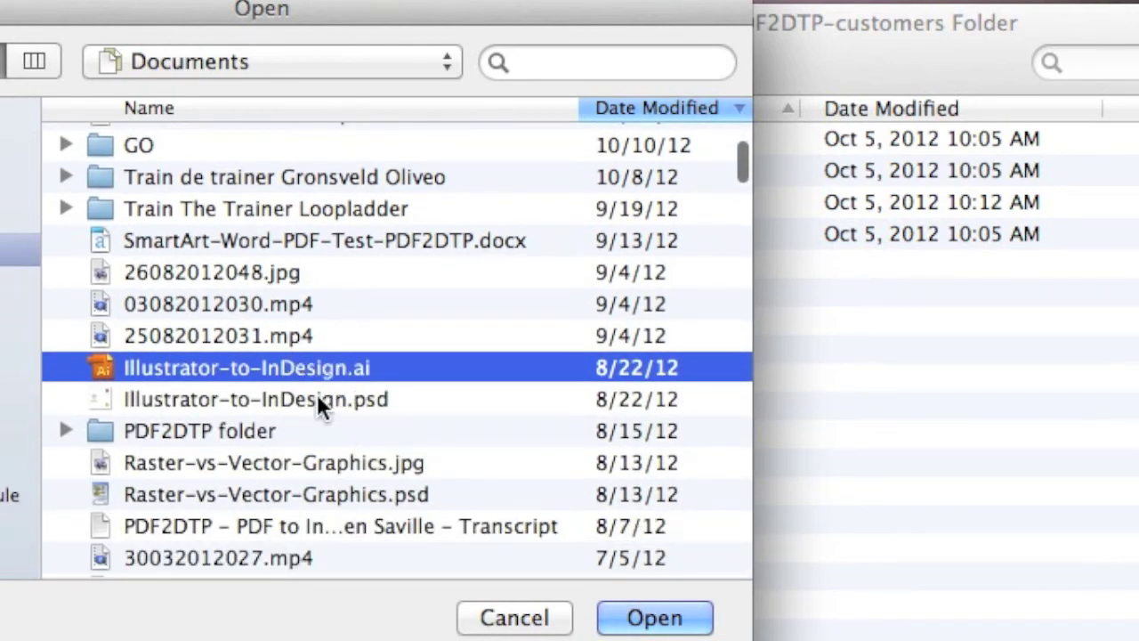
pyautogui.click(317, 393)
pyautogui.click(266, 370)
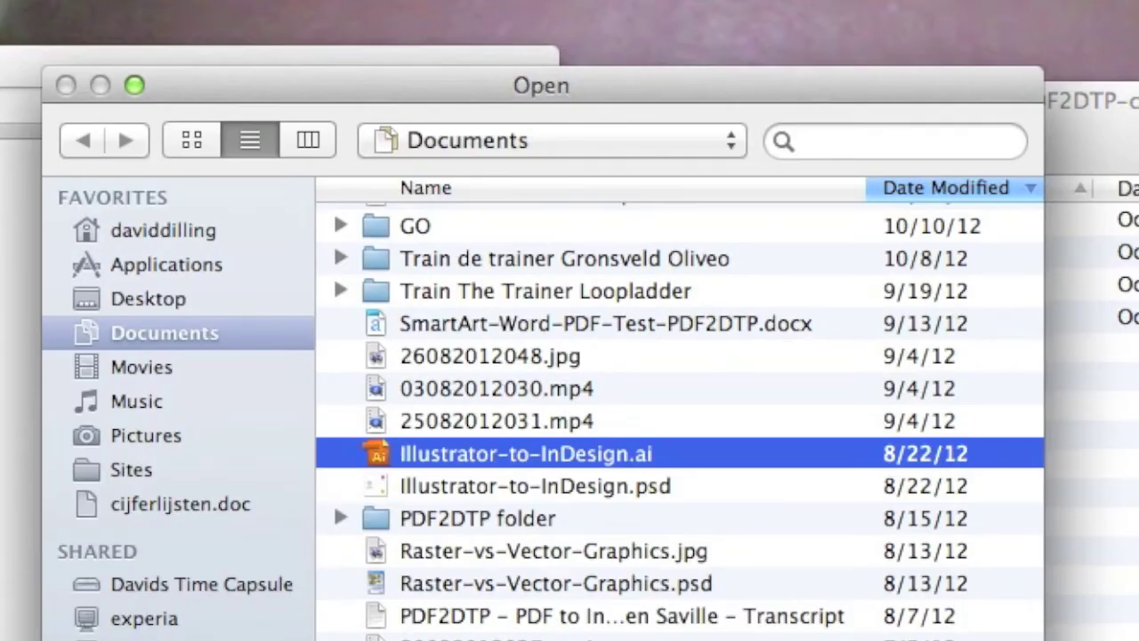
pyautogui.press('Return')
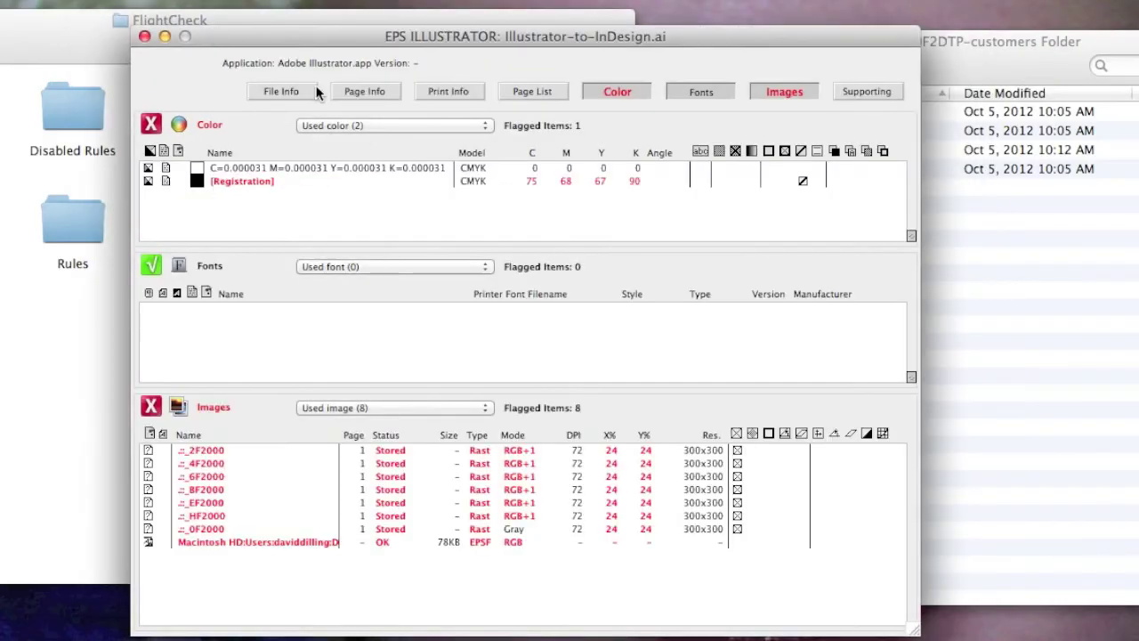
pyautogui.click(163, 15)
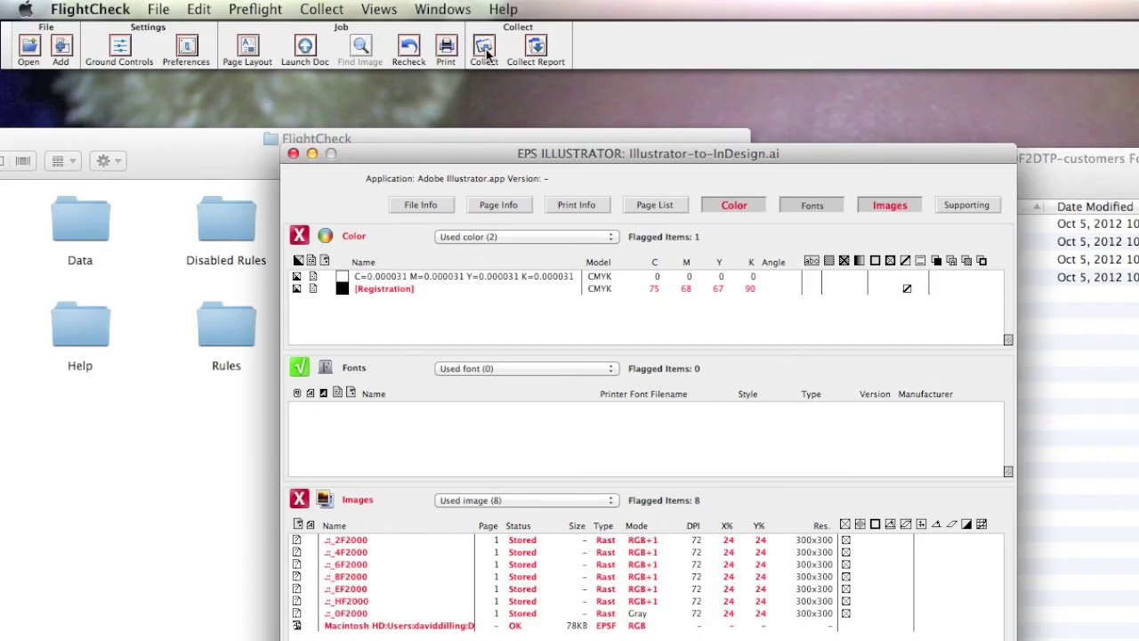
# Step: Check the Font Files class, then collect the .ai job compressed into Illustrator-to-InDesign.ai_f.zip on the Desktop
pyautogui.click(884, 89)
pyautogui.moveTo(735, 121); pyautogui.dragTo(593, 108)
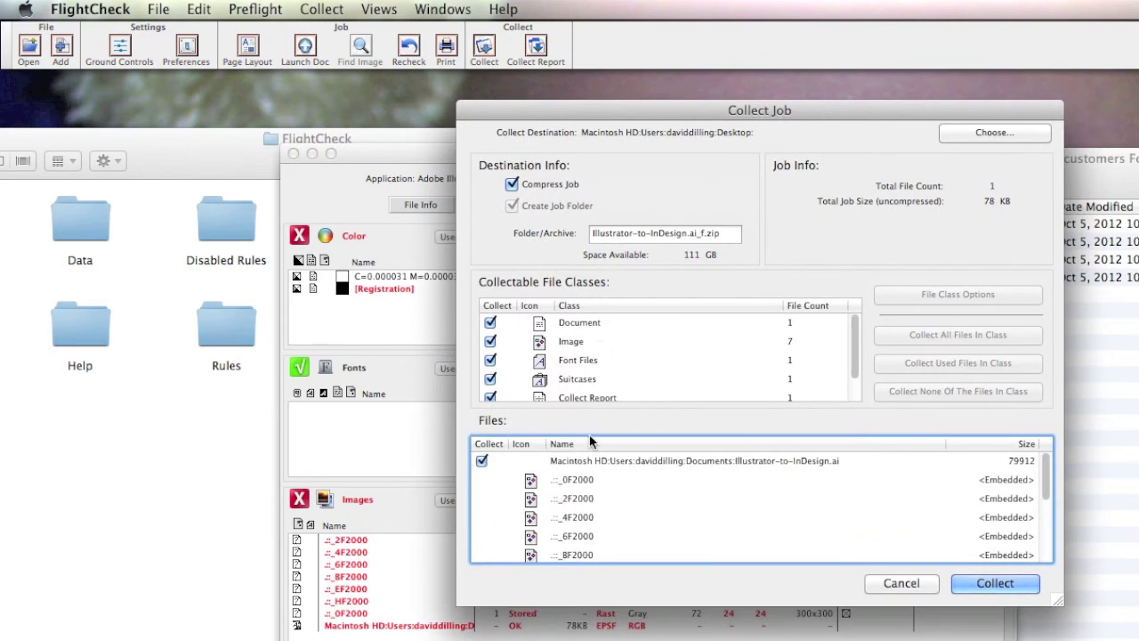
pyautogui.click(576, 359)
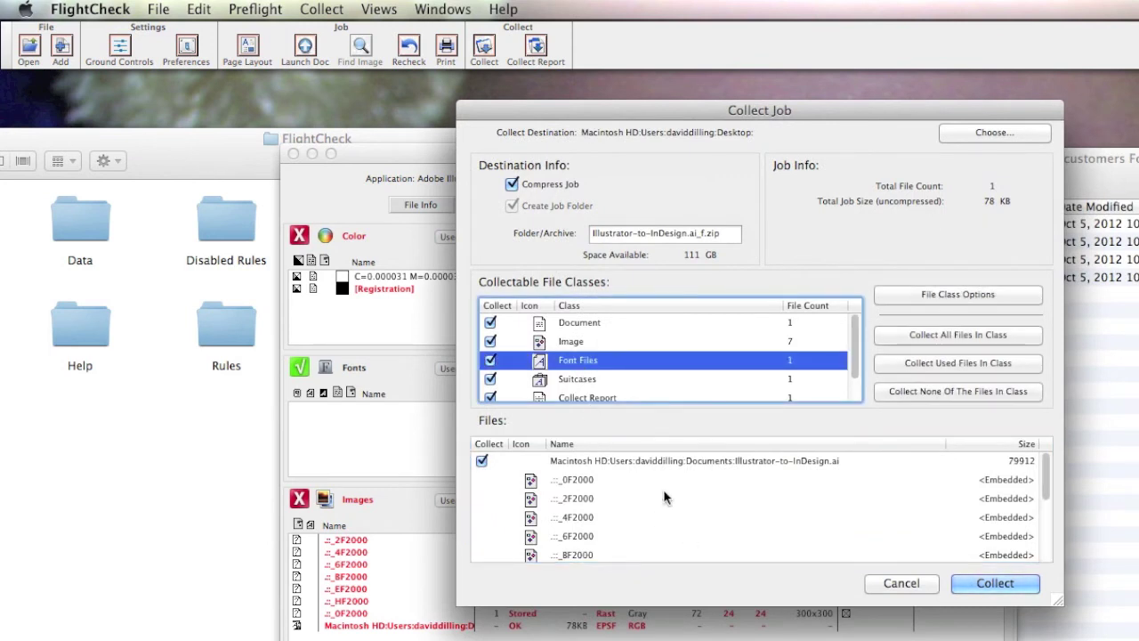
pyautogui.moveTo(664, 497)
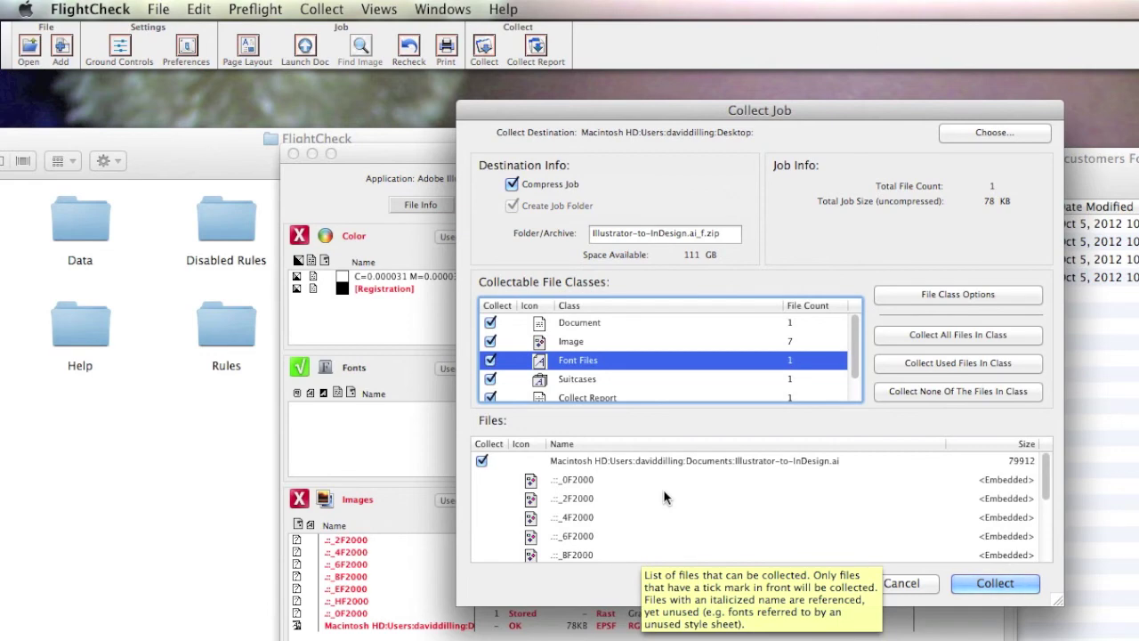
pyautogui.click(994, 585)
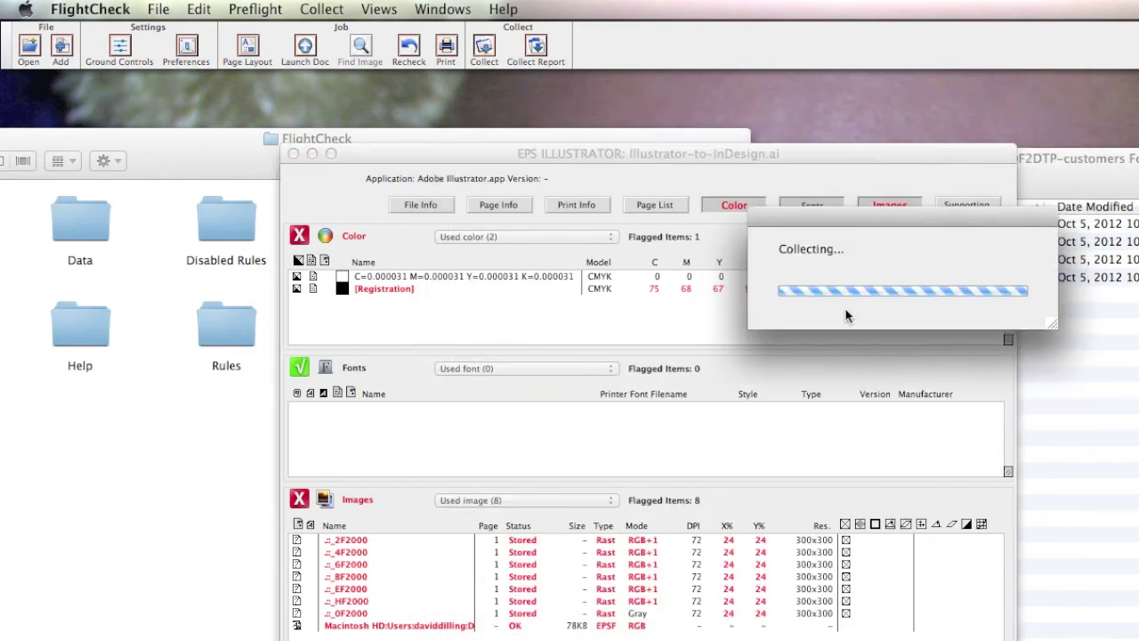
pyautogui.moveTo(859, 259)
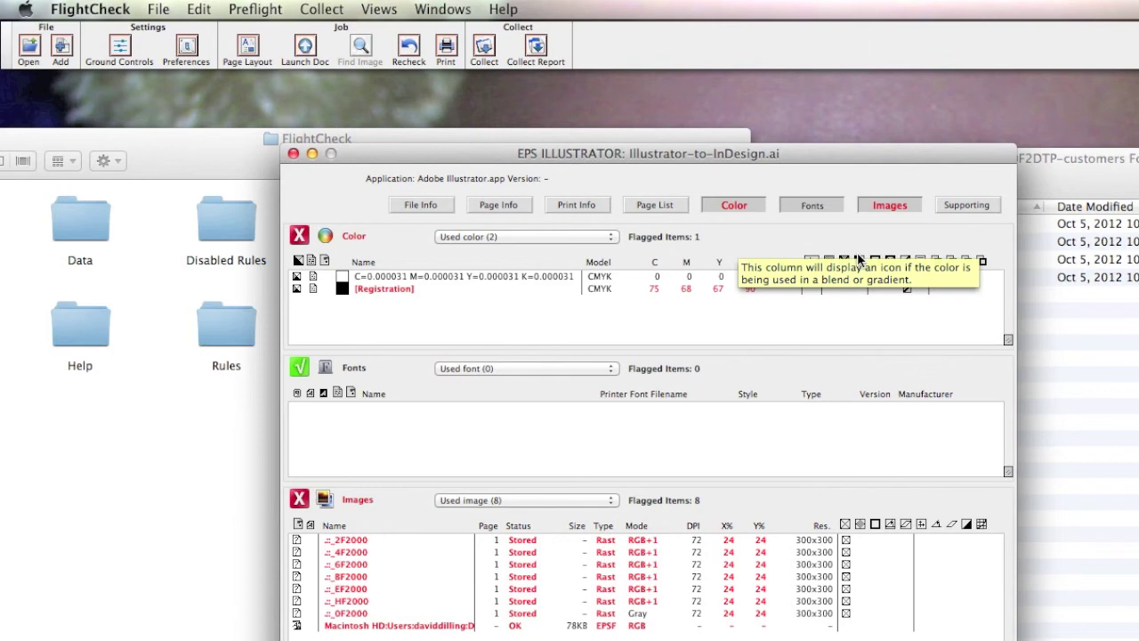
# Step: Close the EPS report and preflight Illustrator-to-InDesign.psd
pyautogui.click(295, 153)
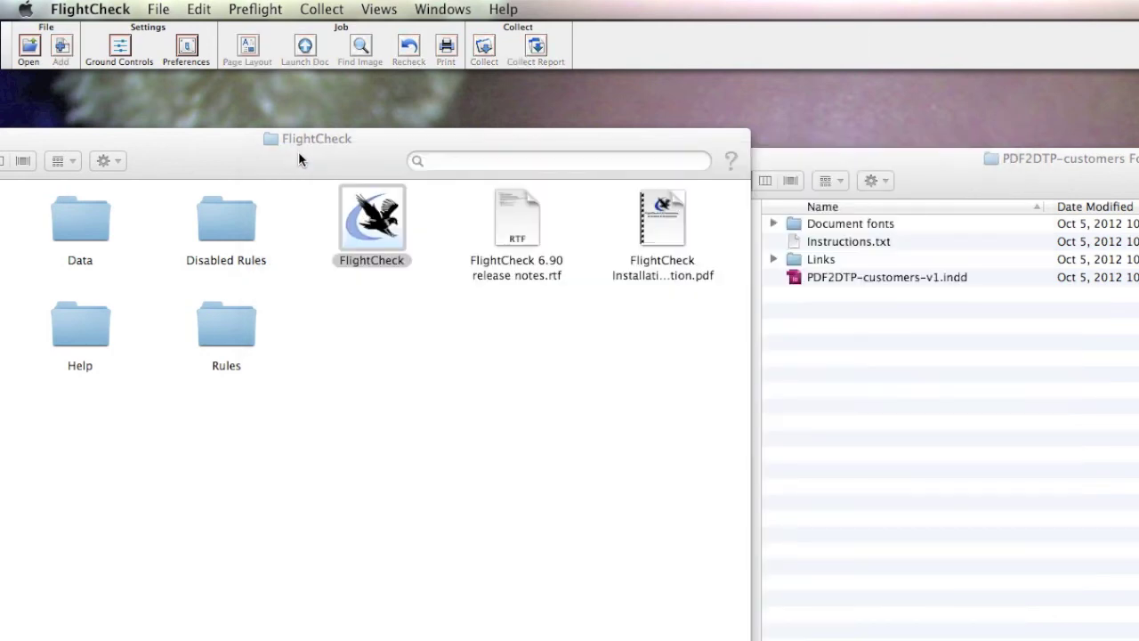
pyautogui.click(18, 39)
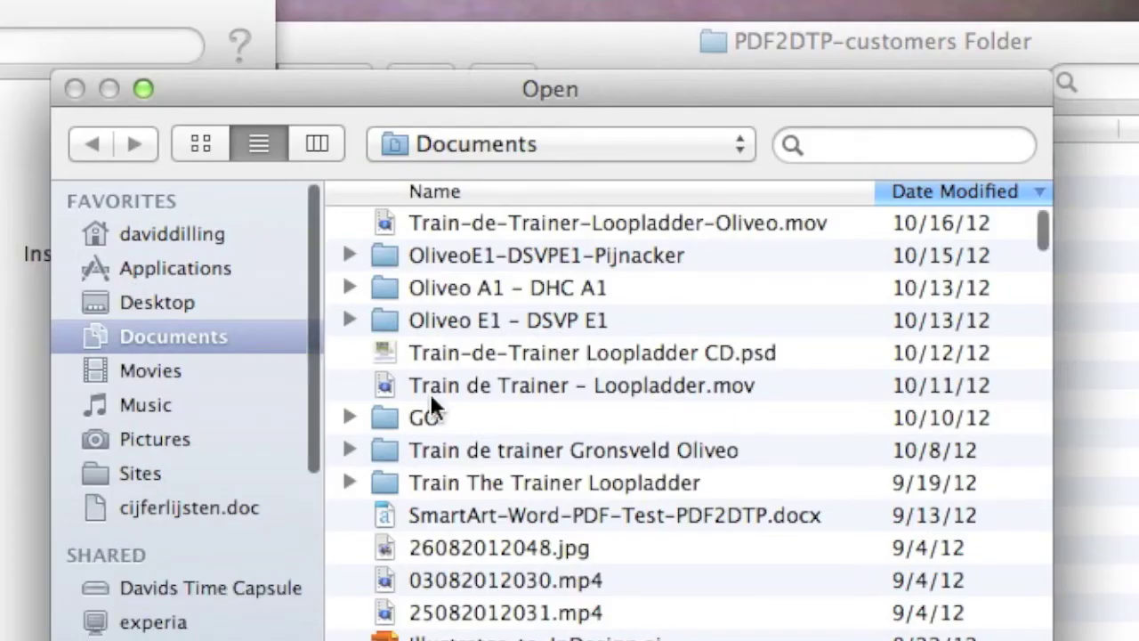
pyautogui.scroll(-5, 571, 453)
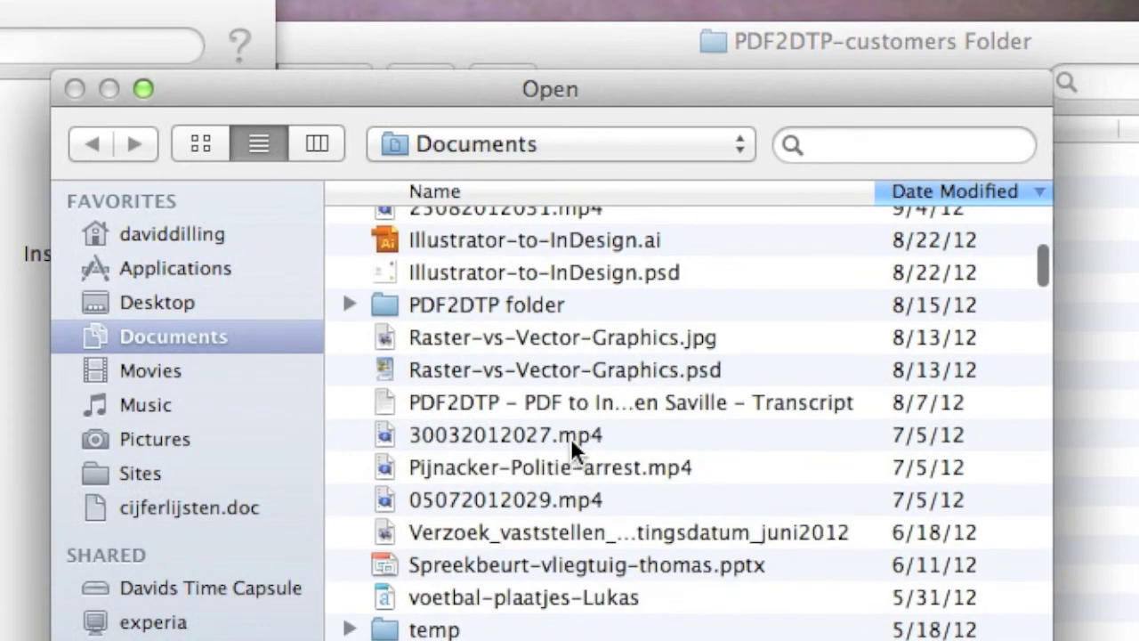
pyautogui.click(543, 275)
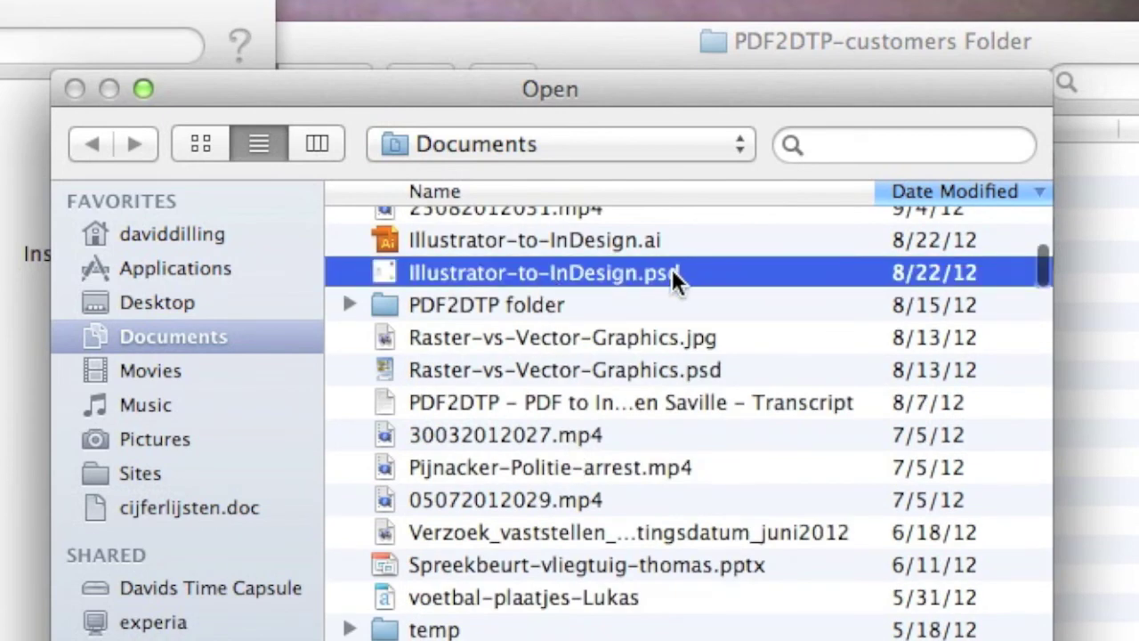
pyautogui.press('Return')
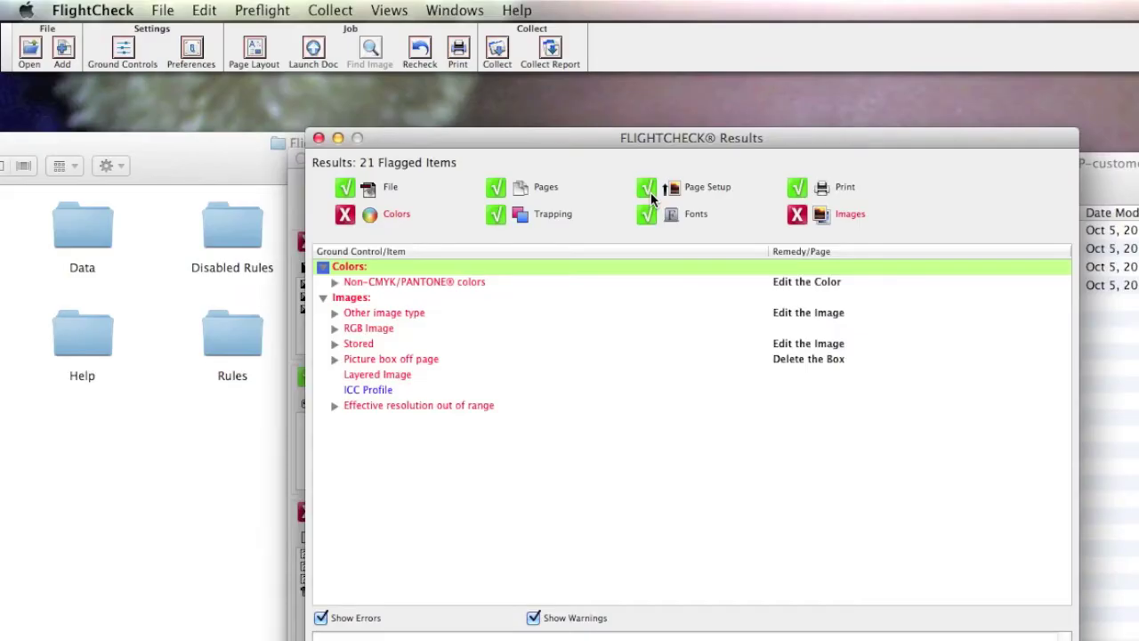
# Step: Review the Photoshop Native report's image details and set up a compressed collect job as Illustrator-to-InDesign.psd_f.zip
pyautogui.click(318, 138)
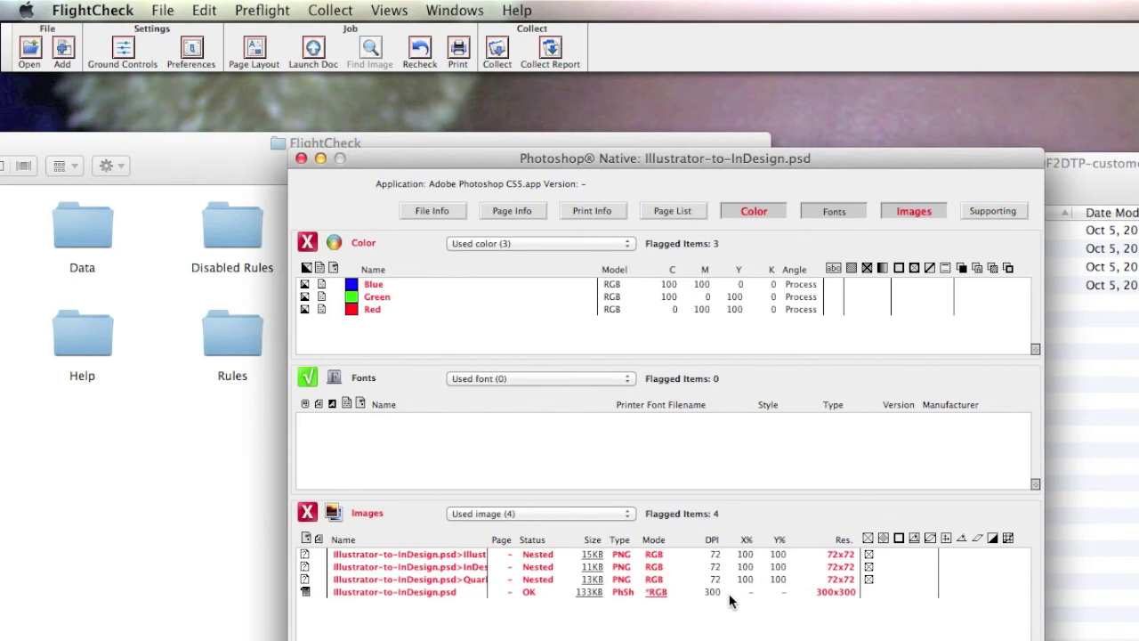
pyautogui.doubleClick(774, 592)
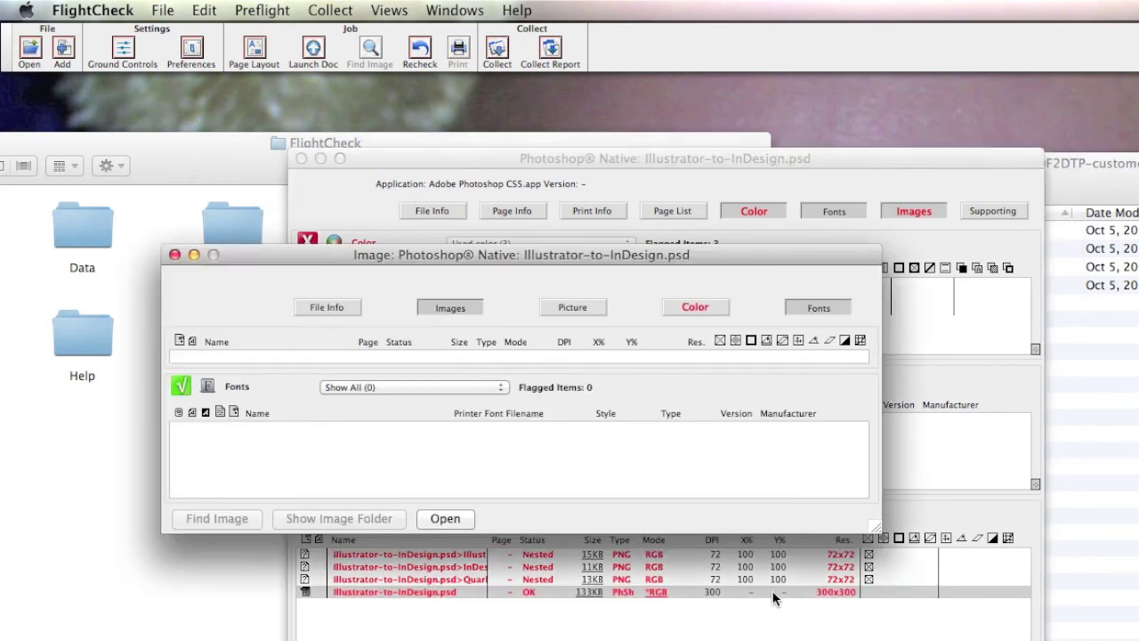
pyautogui.click(174, 254)
pyautogui.click(496, 54)
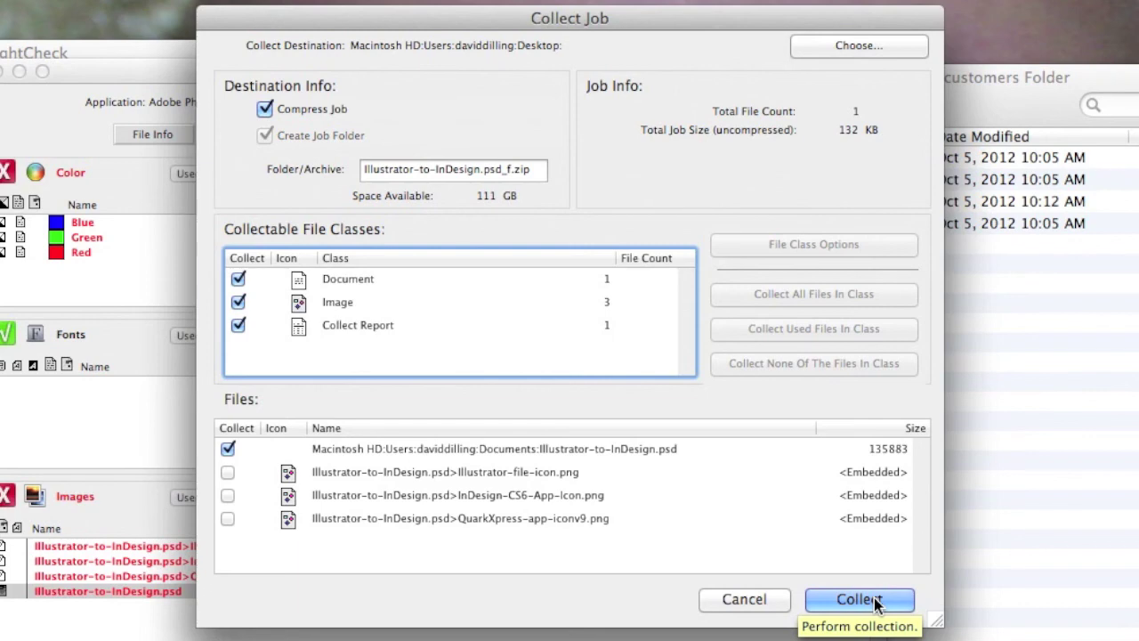
# Step: Run the collect to package Illustrator-to-InDesign.psd into its compressed zip on the Desktop
pyautogui.click(857, 600)
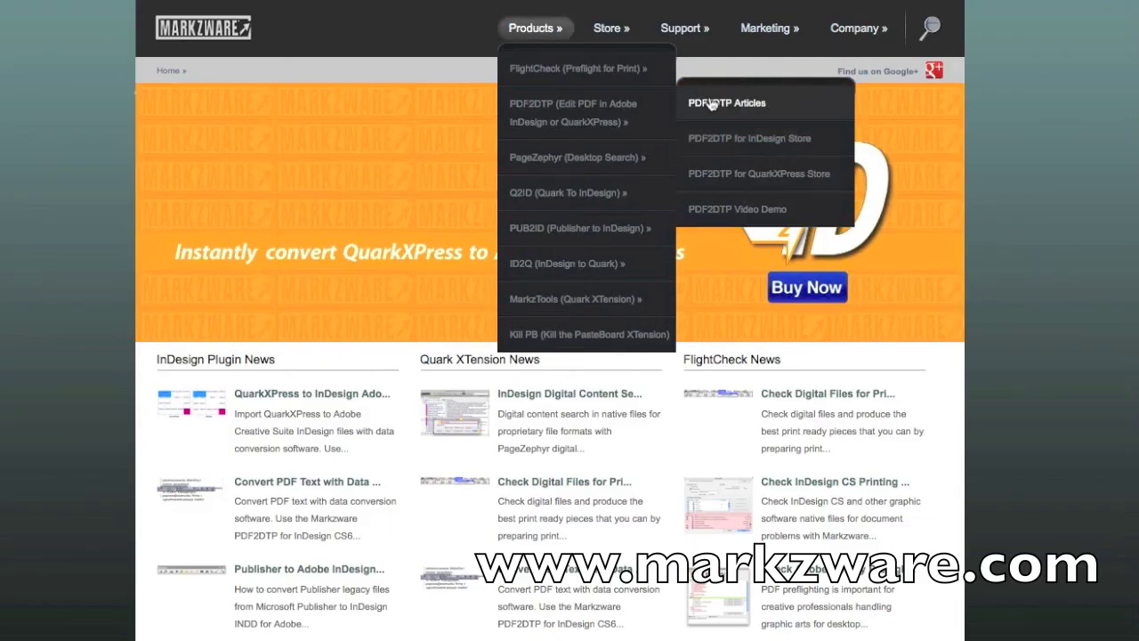
pyautogui.moveTo(867, 31)
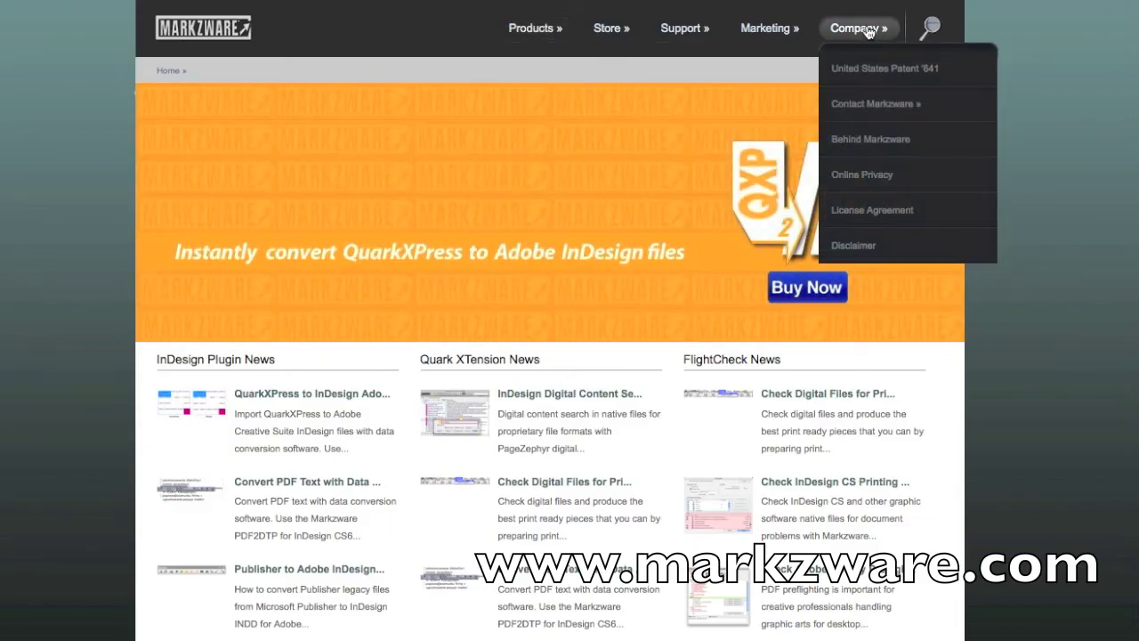
pyautogui.moveTo(876, 107)
pyautogui.moveTo(685, 34)
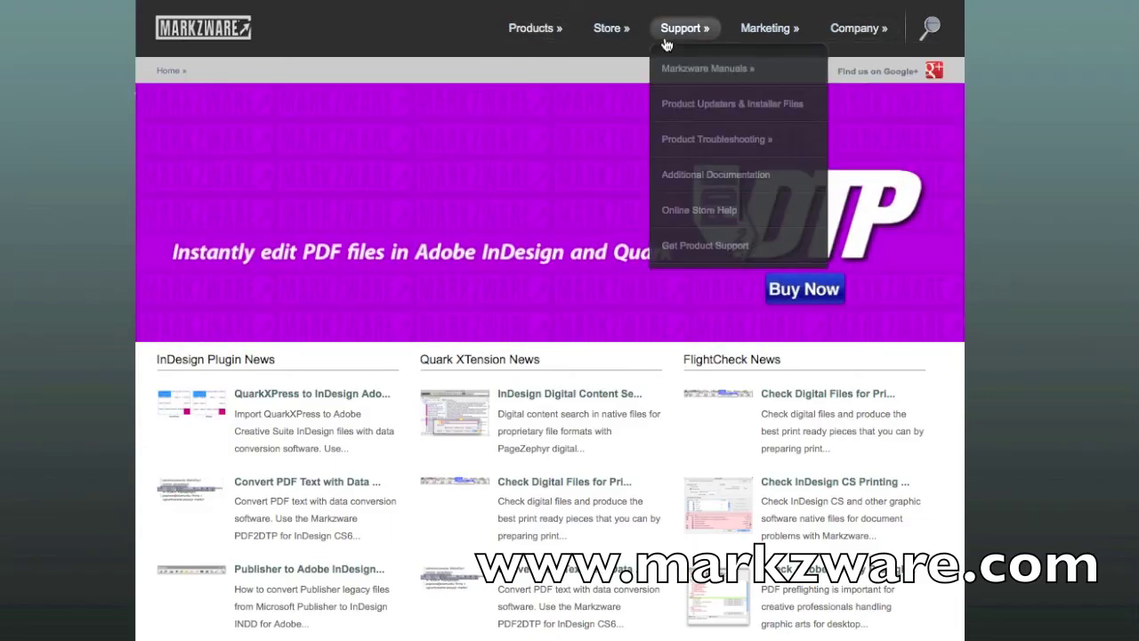